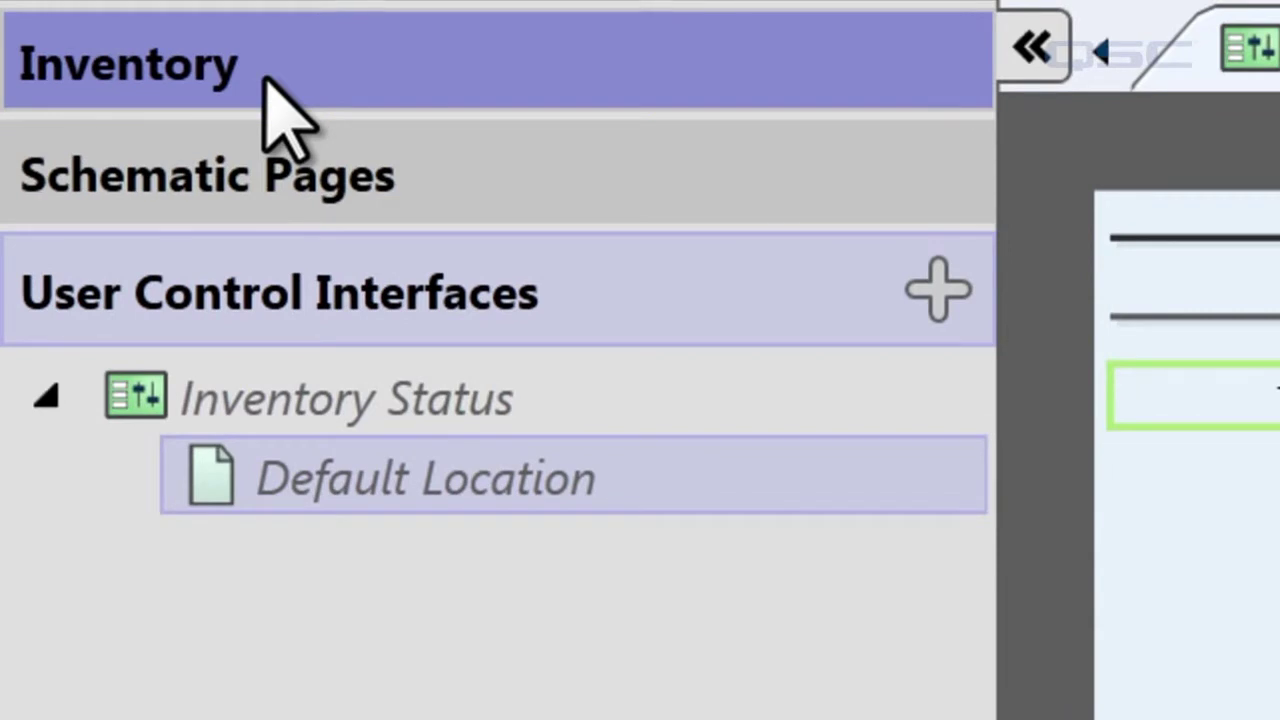
- Set the Training-Core's location to "front of house" and open its page under Inventory Status
{"action": "left_click", "coordinate": [428, 82]}
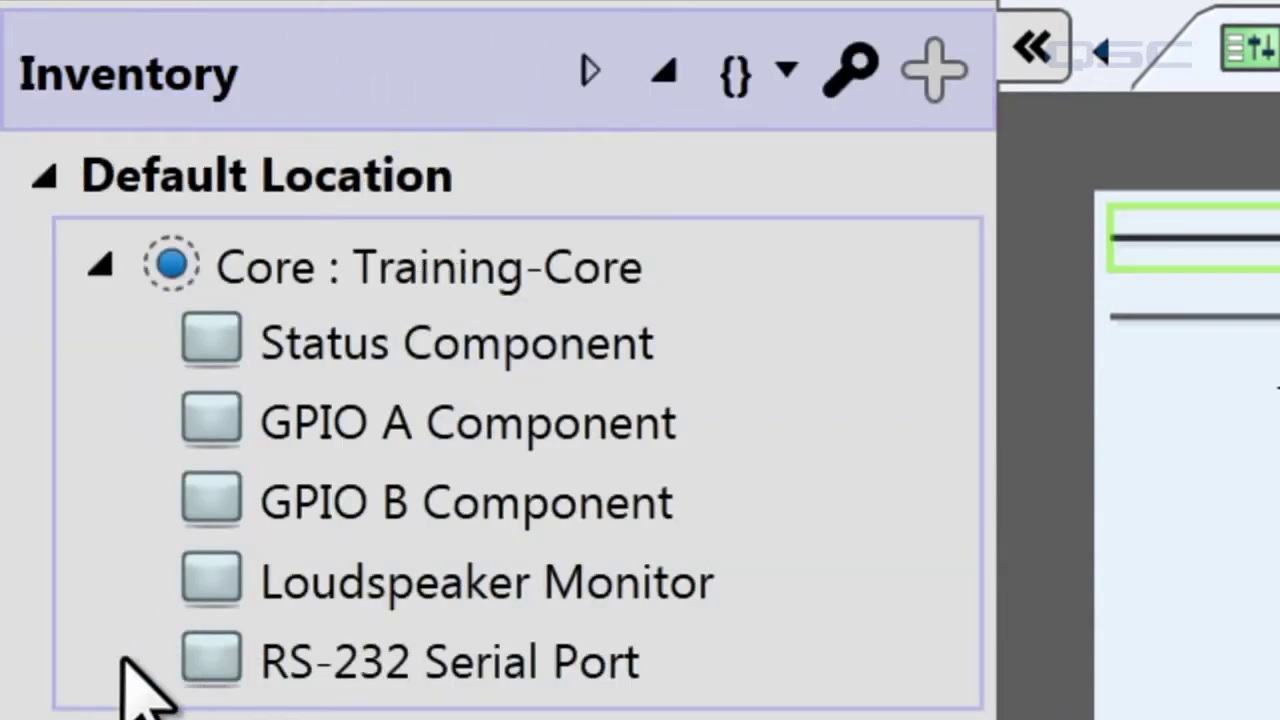
{"action": "left_click", "coordinate": [108, 660]}
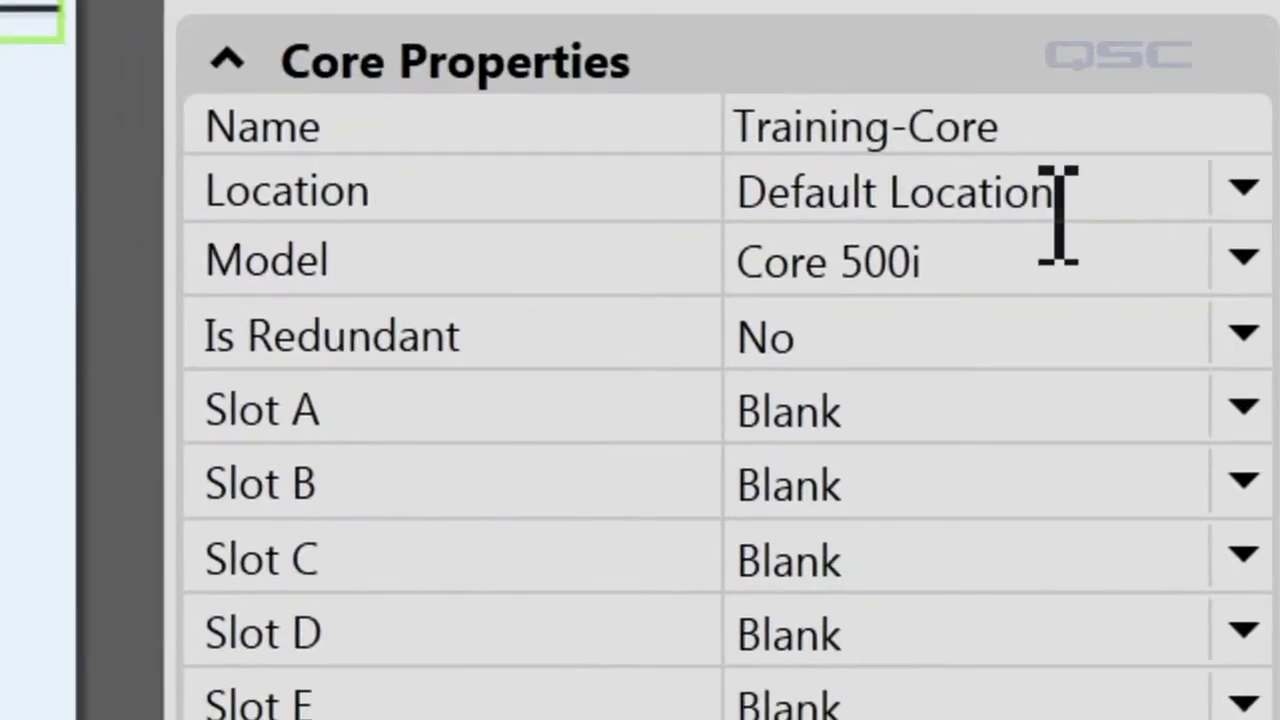
{"action": "left_click", "coordinate": [1053, 200]}
{"action": "type", "text": "front of"}
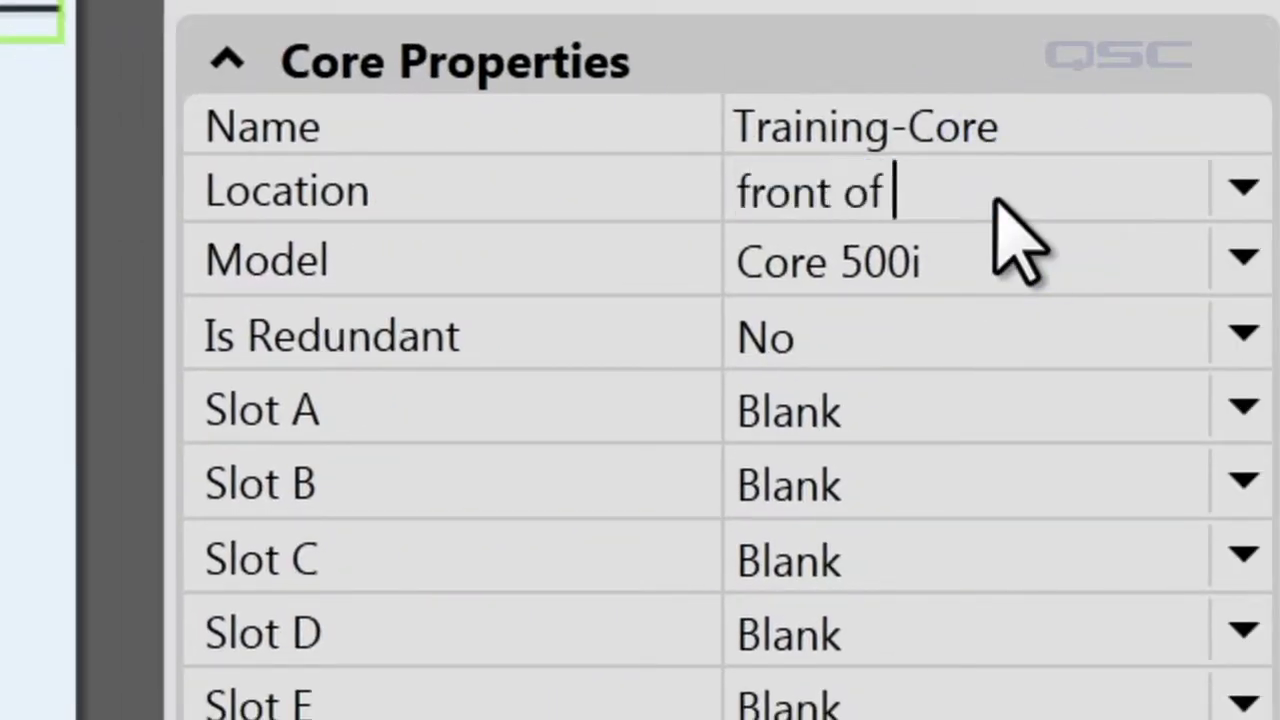
{"action": "type", "text": " house"}
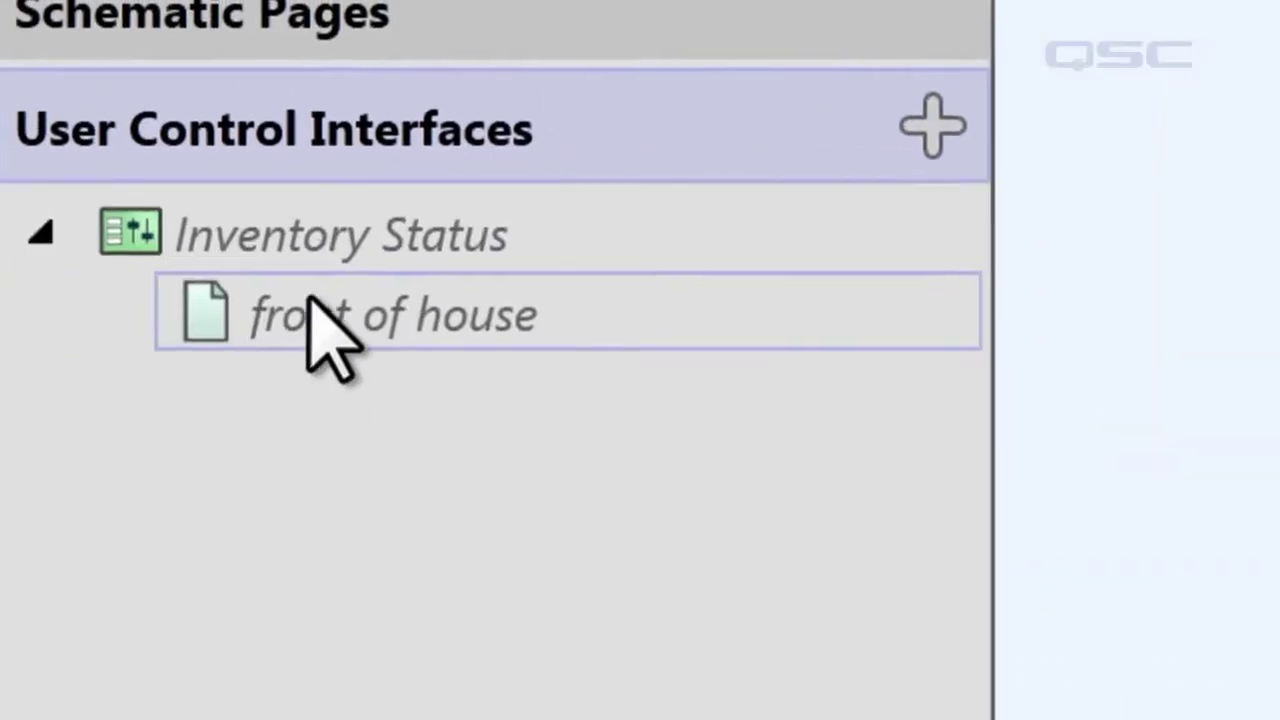
{"action": "left_click", "coordinate": [318, 330]}
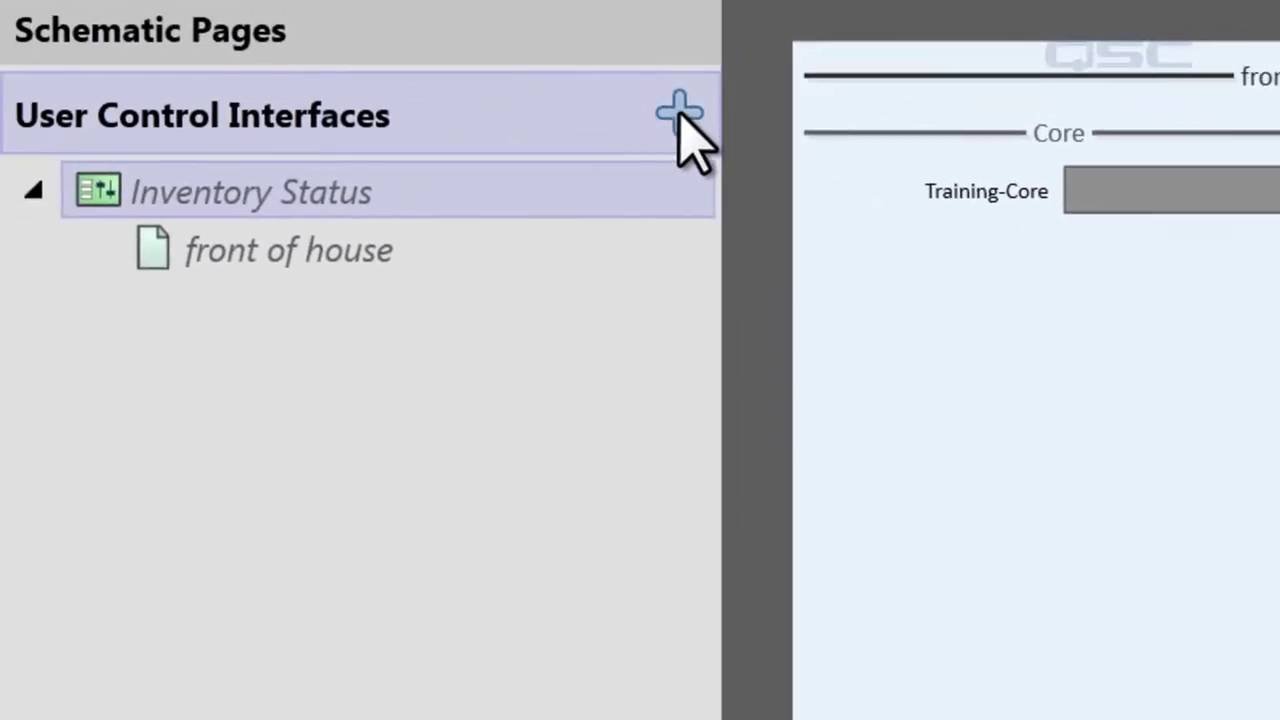
- Create a new user control interface and add a second page to it
{"action": "left_click", "coordinate": [0, 168]}
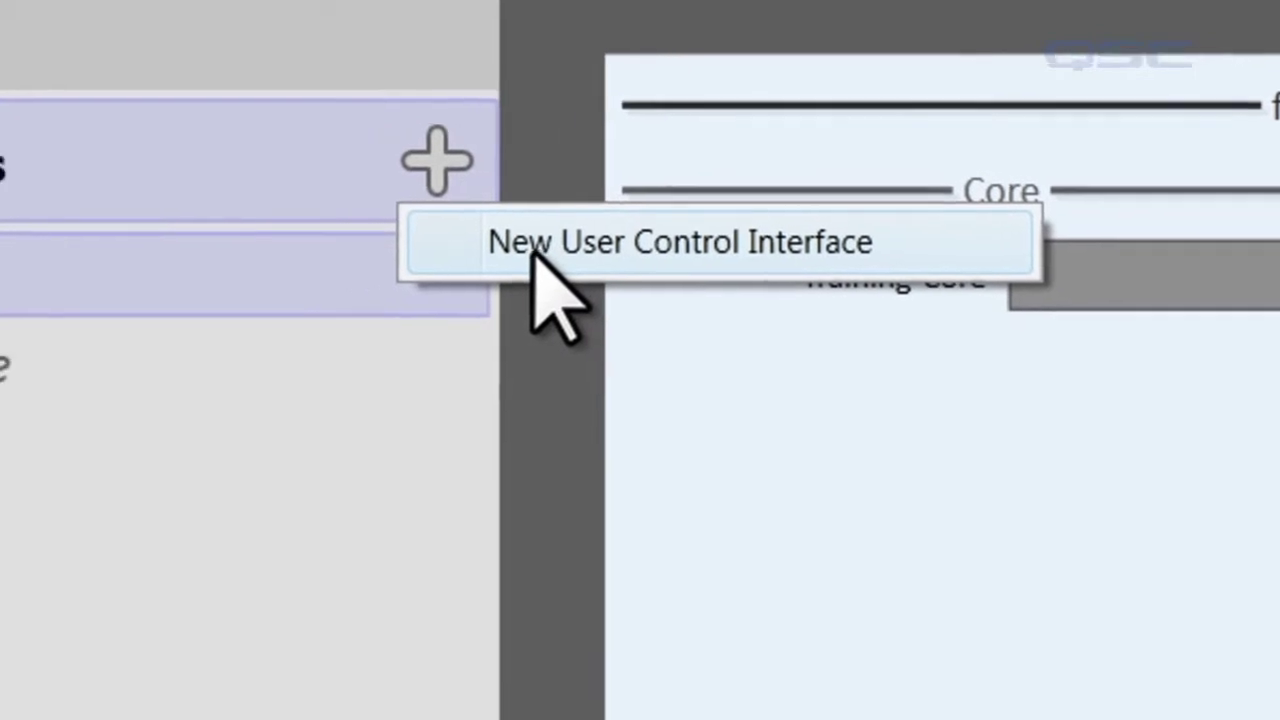
{"action": "left_click", "coordinate": [490, 250]}
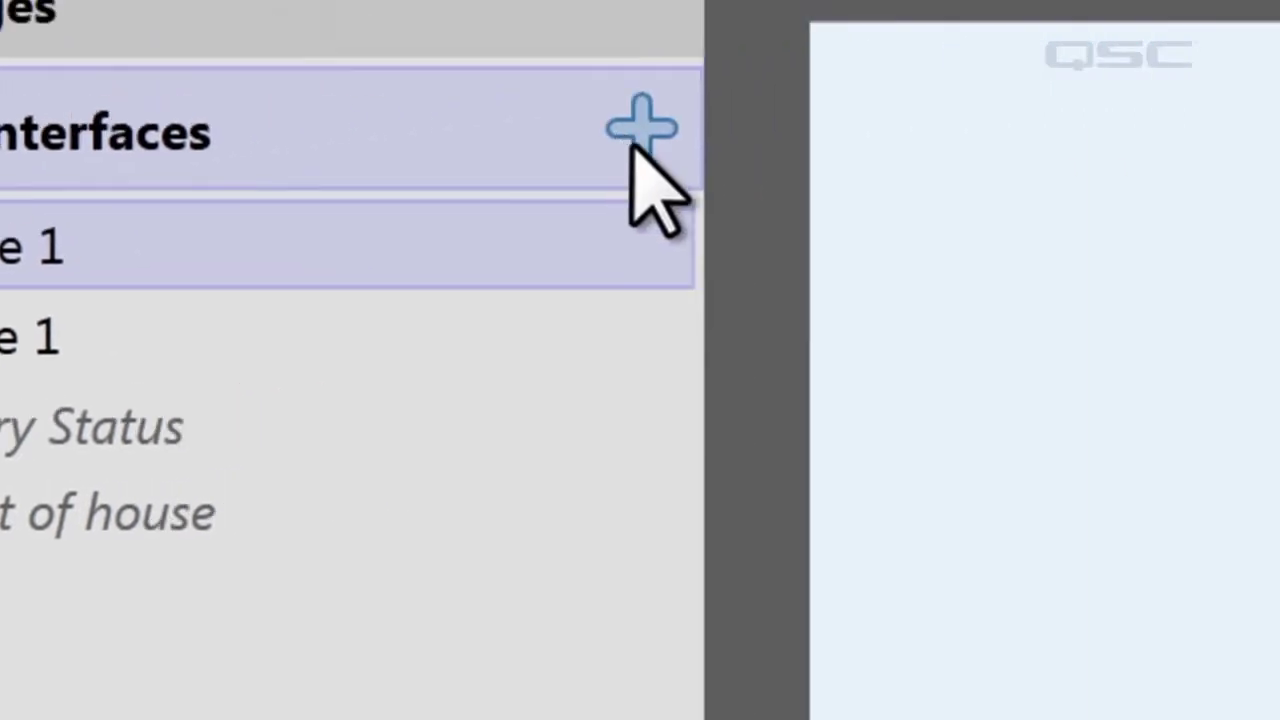
{"action": "left_click", "coordinate": [1011, 80]}
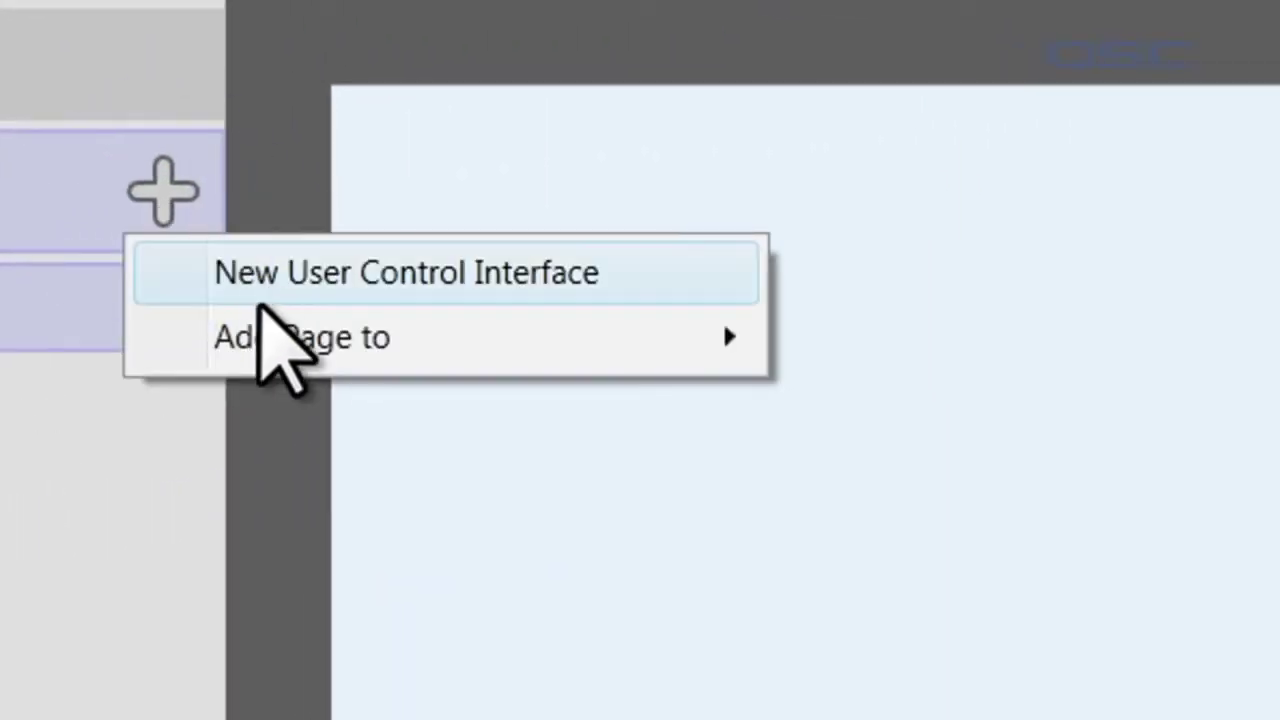
{"action": "mouse_move", "coordinate": [280, 372]}
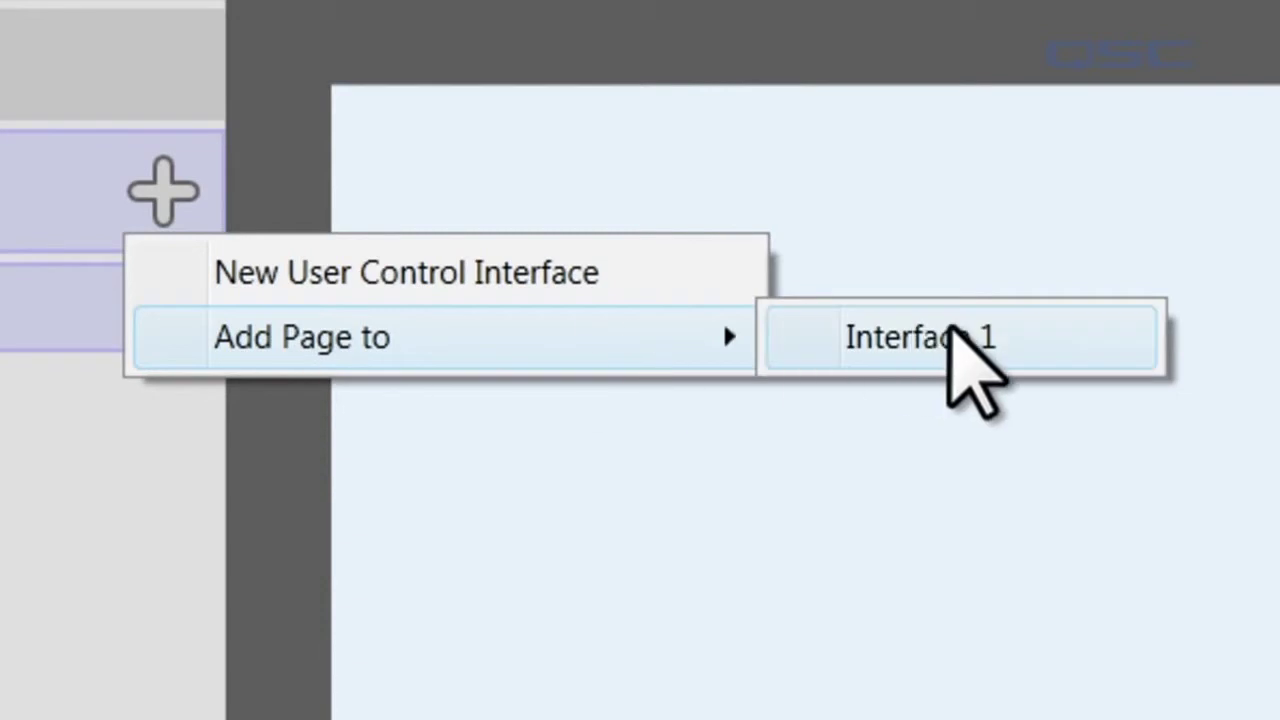
{"action": "left_click", "coordinate": [945, 337]}
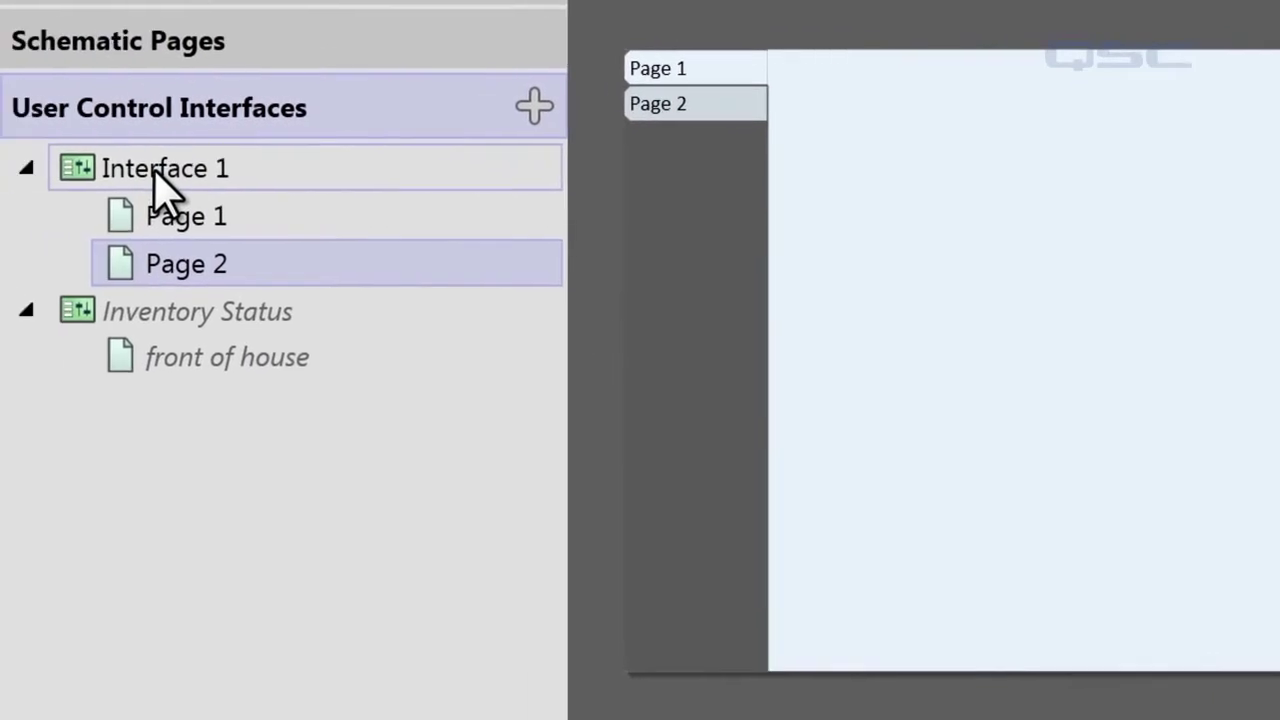
- Try the Bottom, Right and Top page tab positions on Interface 1, and return the tabs to Left
{"action": "left_click", "coordinate": [158, 172]}
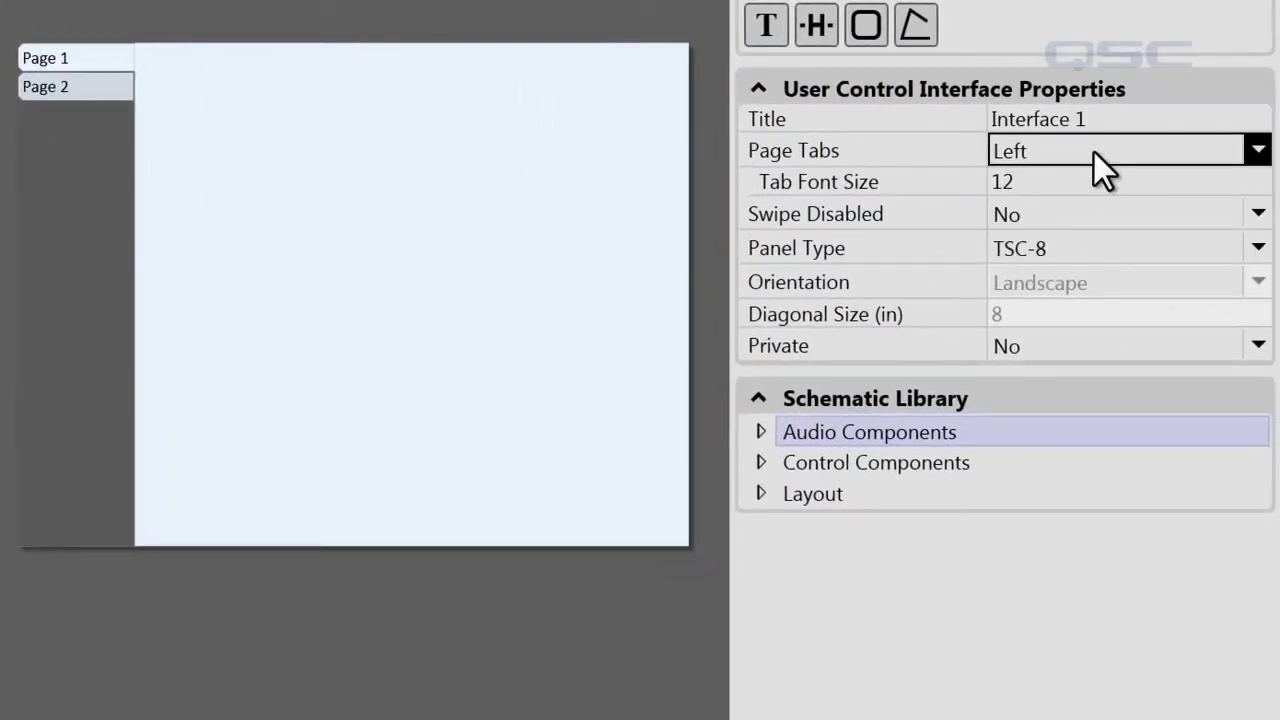
{"action": "left_click", "coordinate": [1094, 152]}
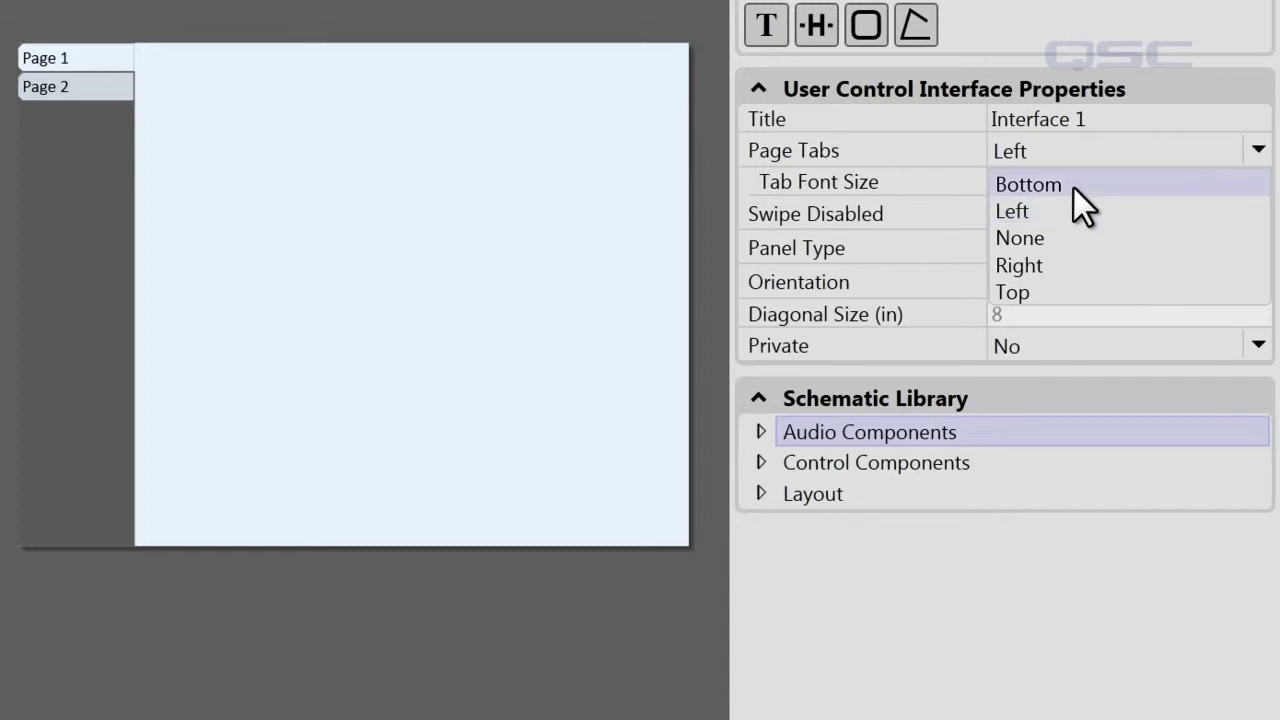
{"action": "left_click", "coordinate": [1074, 187]}
{"action": "left_click", "coordinate": [1063, 151]}
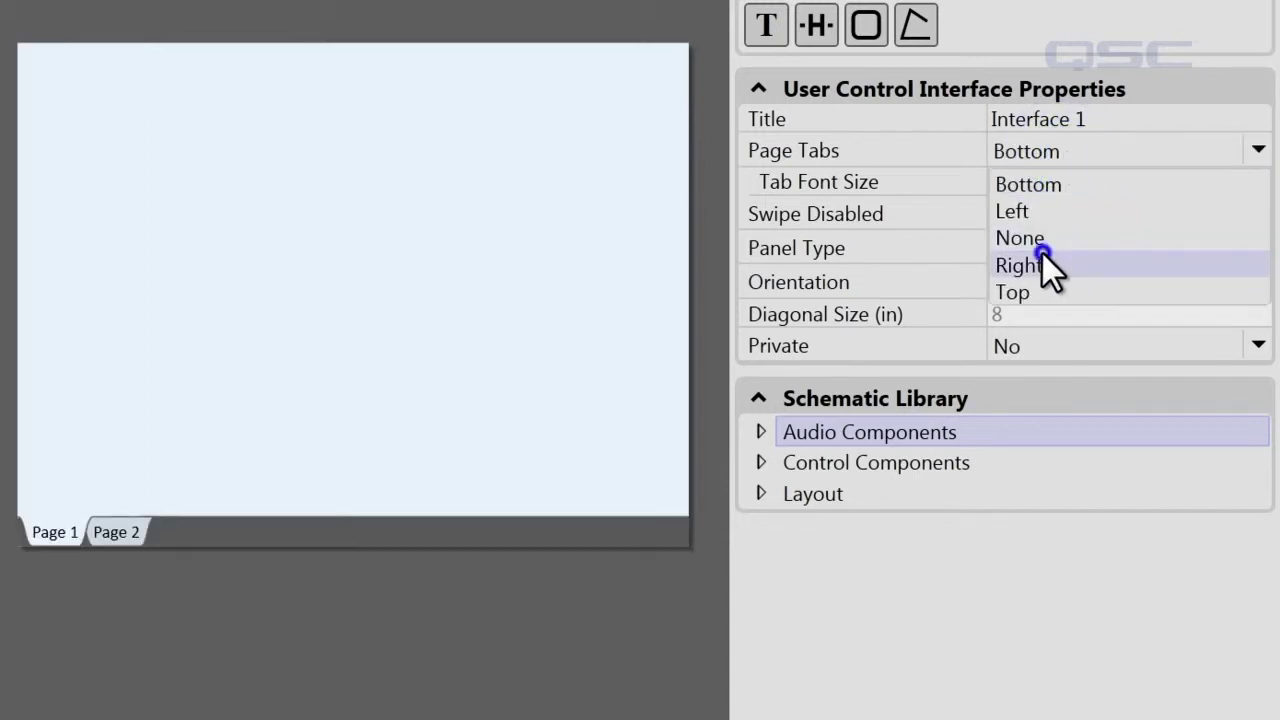
{"action": "left_click", "coordinate": [1042, 260]}
{"action": "left_click", "coordinate": [1057, 150]}
{"action": "left_click", "coordinate": [1048, 291]}
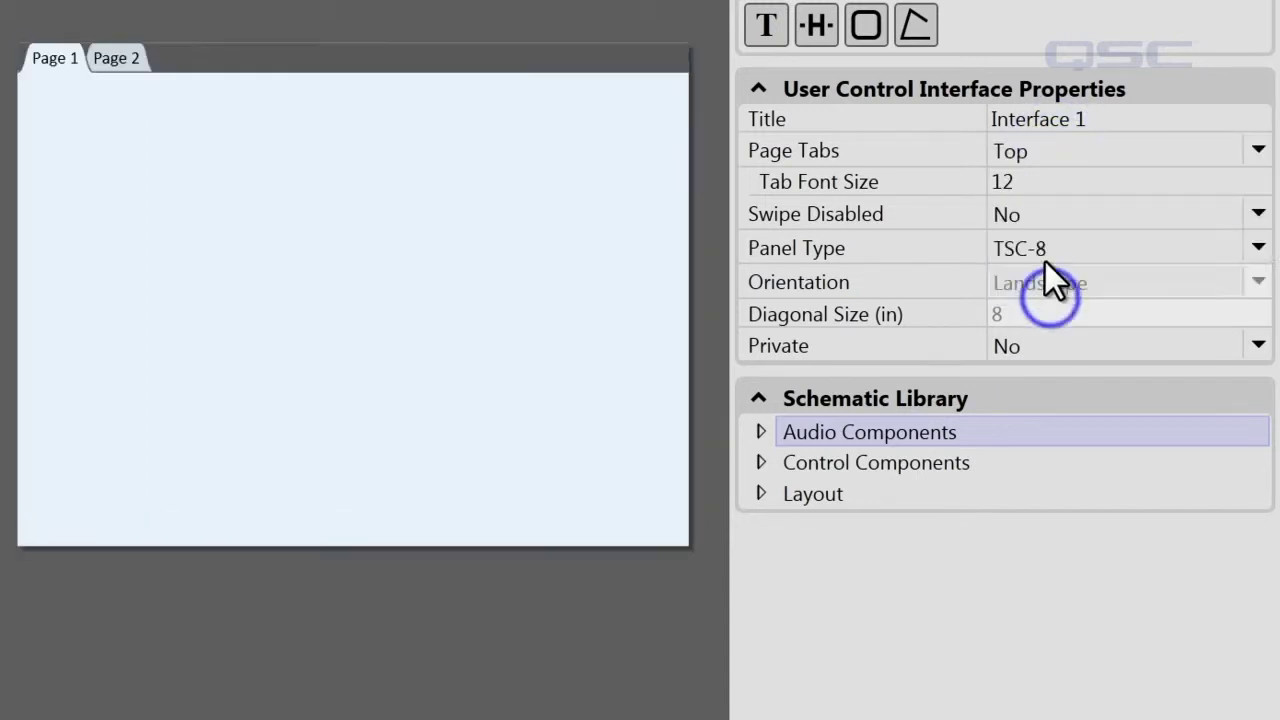
{"action": "left_click", "coordinate": [1039, 145]}
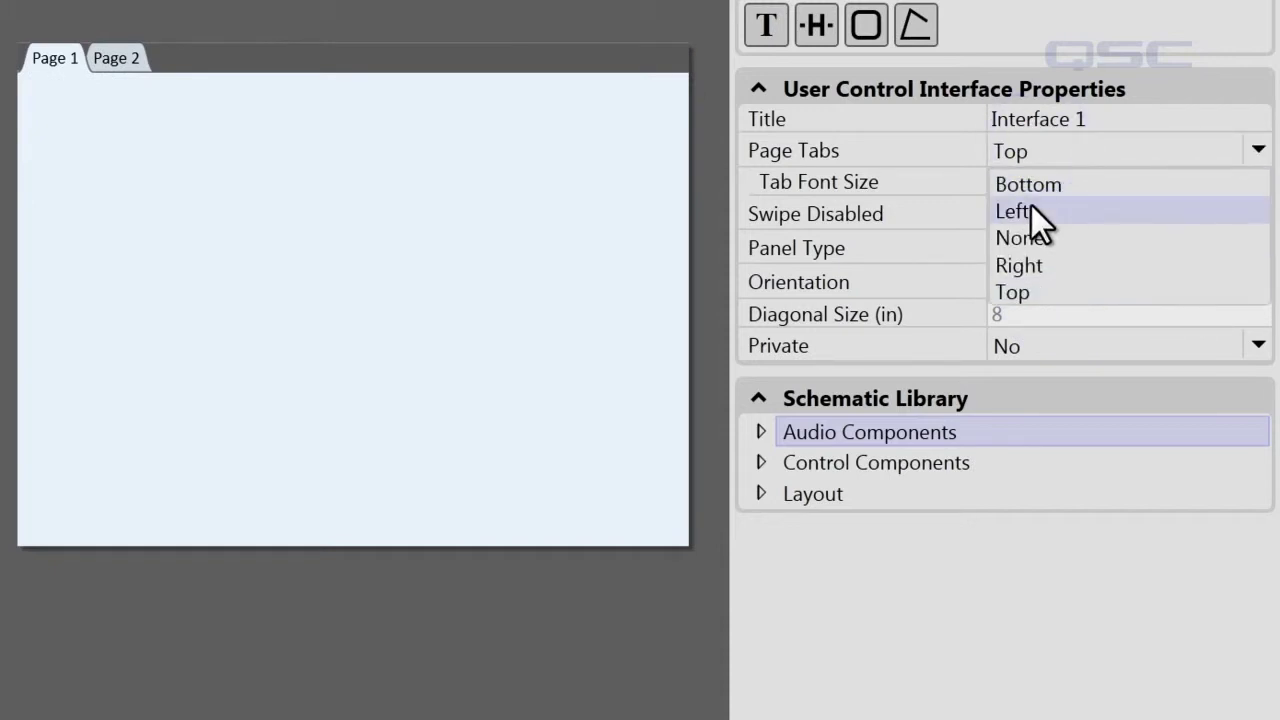
{"action": "left_click", "coordinate": [1031, 210]}
- Set Interface 1's tab font size to 20 and its page tabs to None
{"action": "left_click", "coordinate": [1040, 180]}
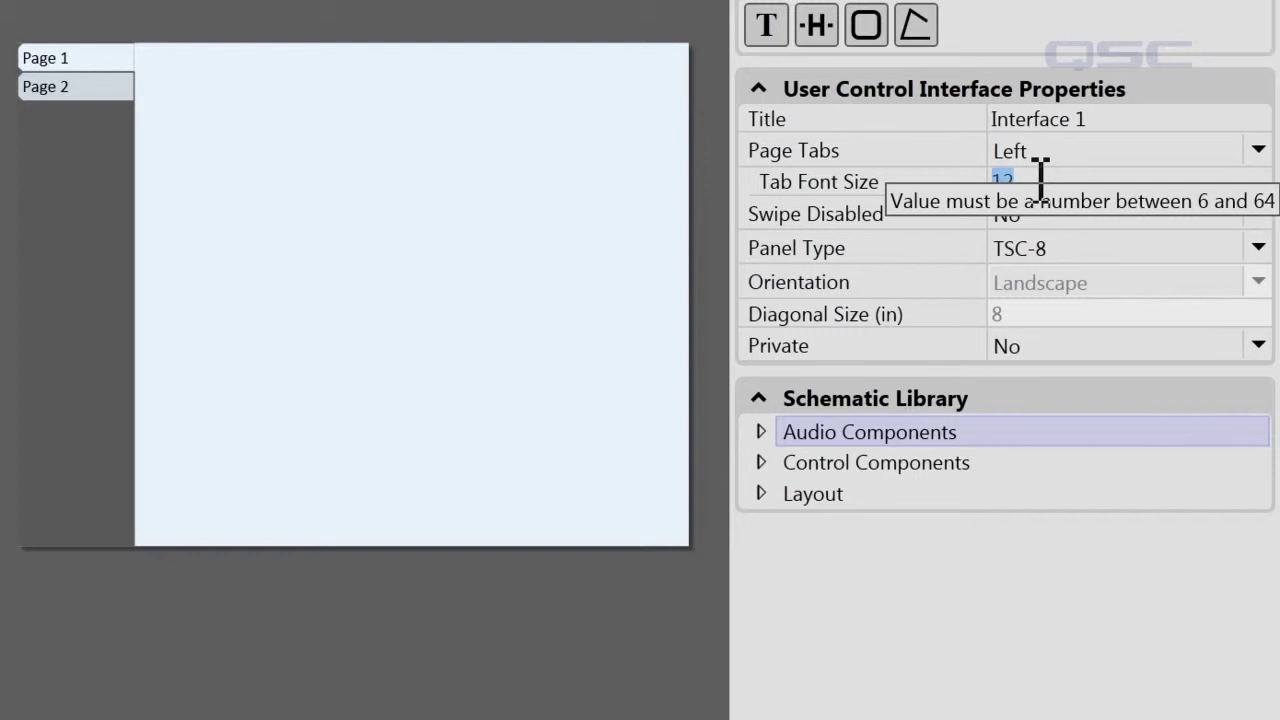
{"action": "type", "text": "20"}
{"action": "key", "text": "Return"}
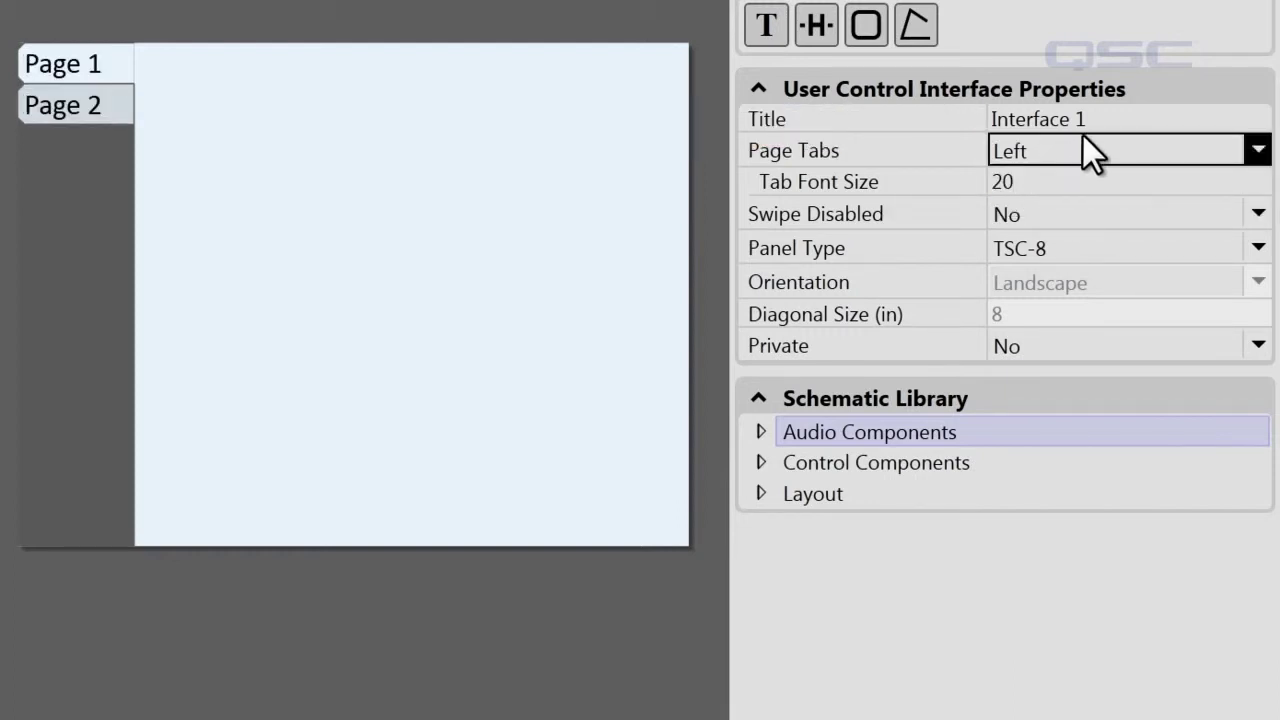
{"action": "left_click", "coordinate": [1068, 150]}
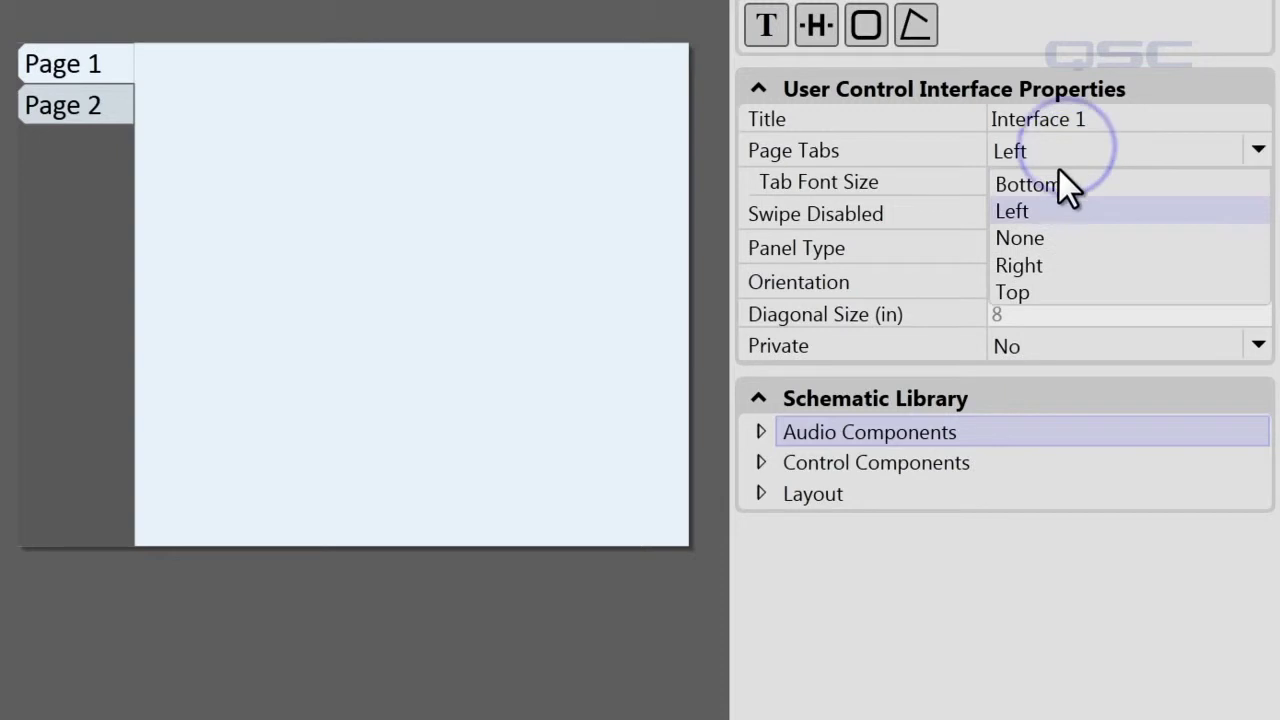
{"action": "left_click", "coordinate": [1043, 242]}
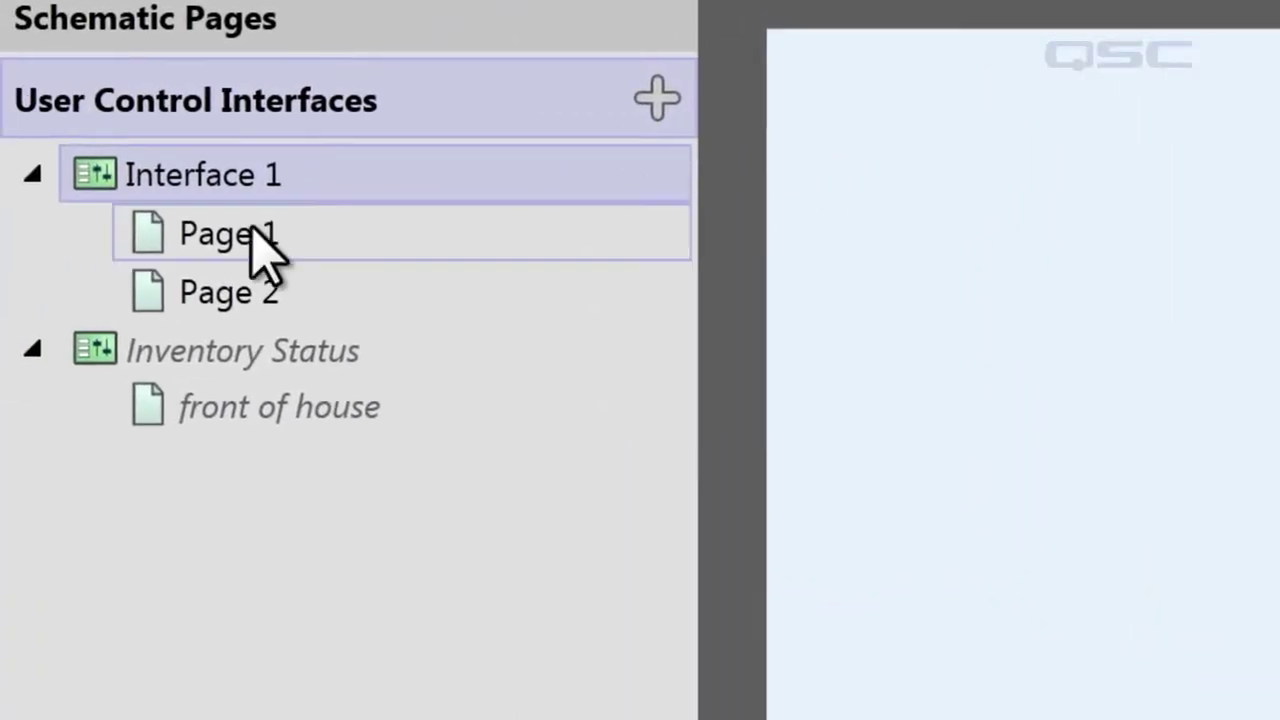
- Place navigation buttons for Page 1 and Page 2 side by side near the top of the interface page
{"action": "left_click_drag", "start_coordinate": [150, 236], "coordinate": [857, 157]}
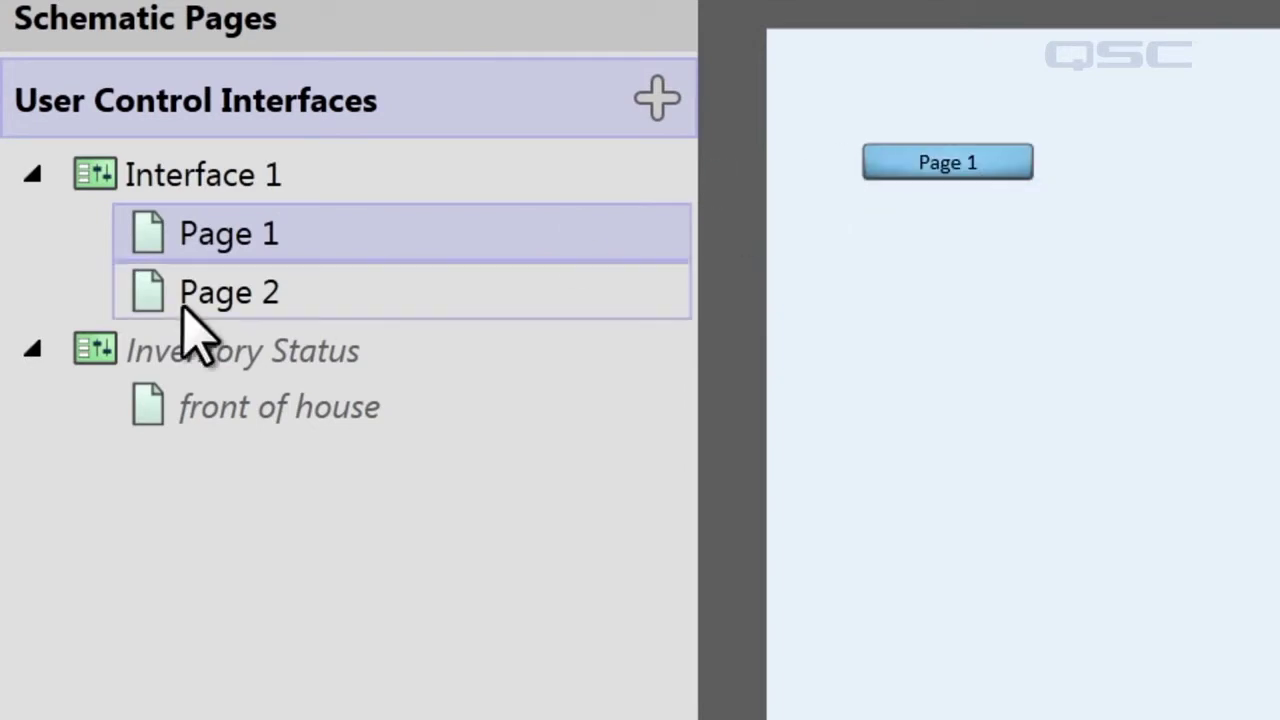
{"action": "left_click_drag", "start_coordinate": [170, 300], "coordinate": [1076, 158]}
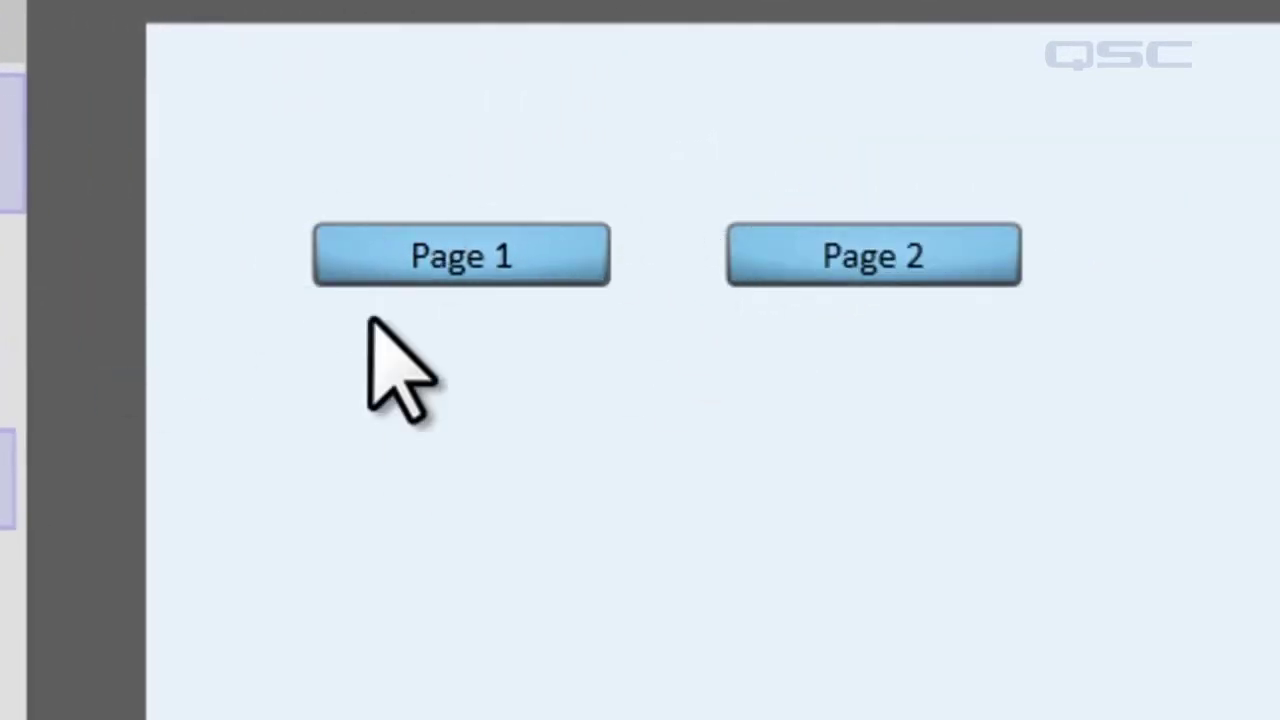
{"action": "left_click", "coordinate": [500, 260]}
{"action": "left_click_drag", "start_coordinate": [494, 257], "coordinate": [537, 258]}
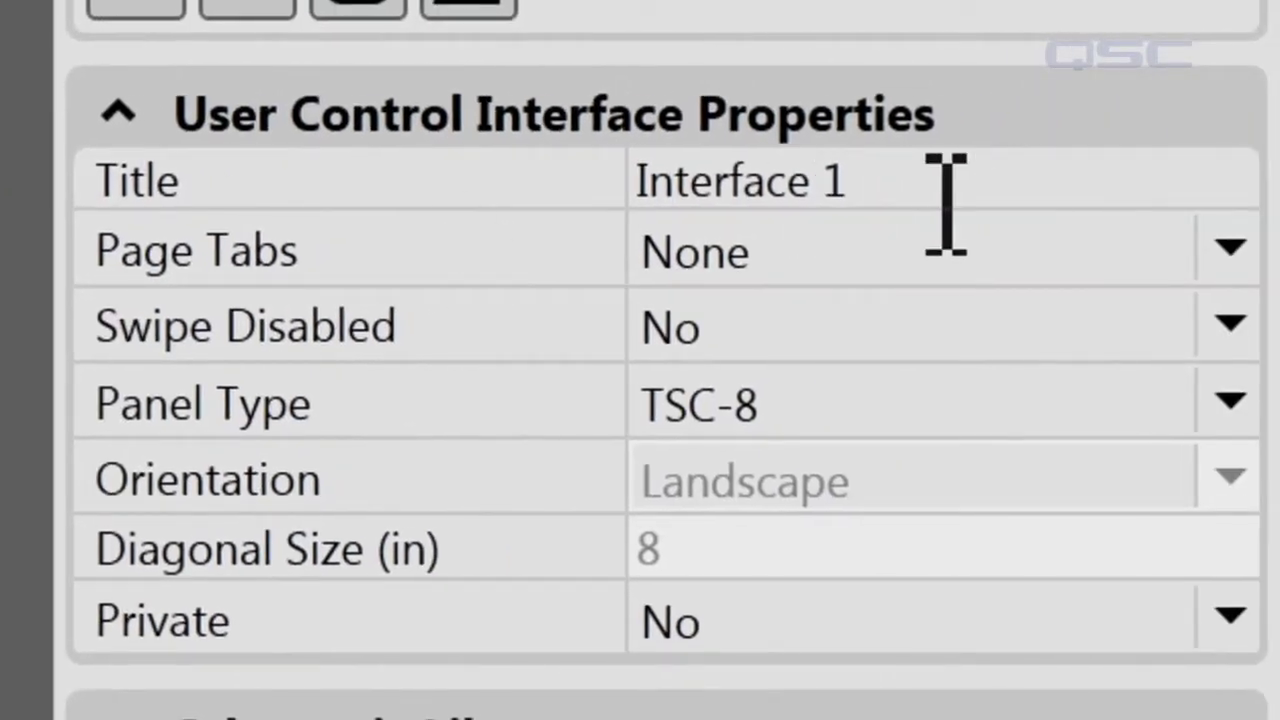
- Title the user control interface "My UCI" and set Swipe Disabled to Yes
{"action": "left_click", "coordinate": [937, 207]}
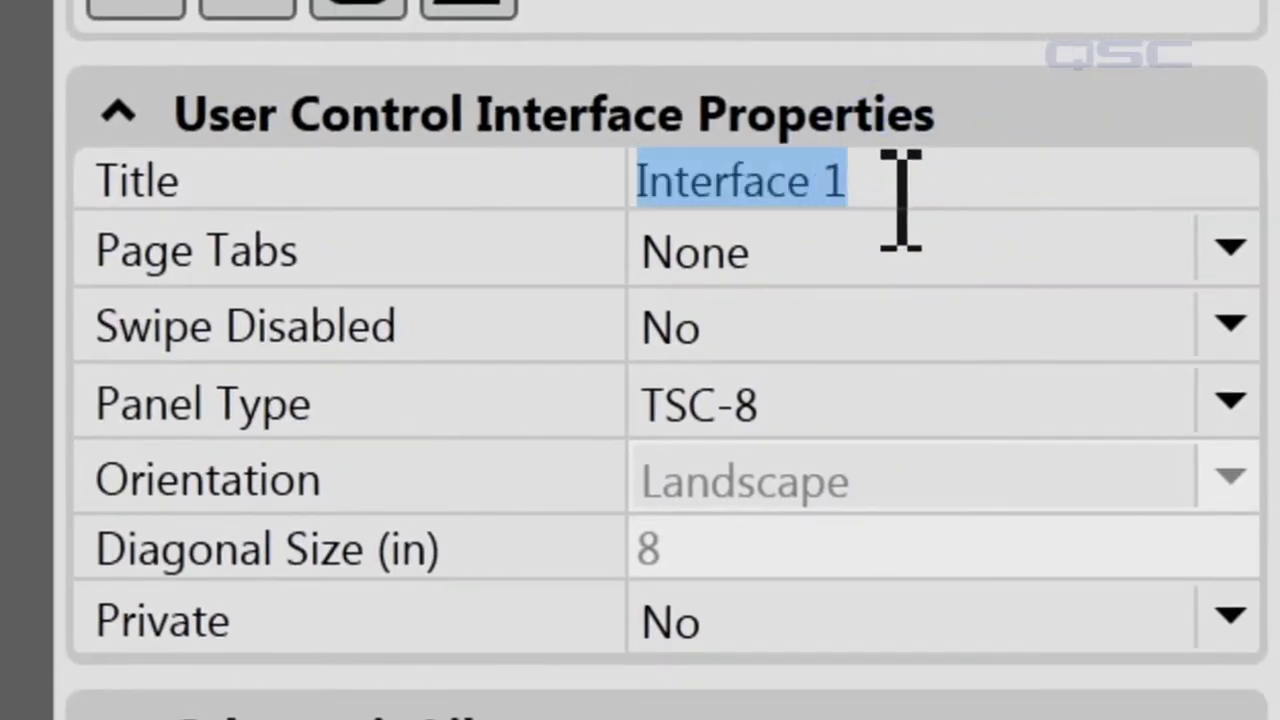
{"action": "type", "text": "My UCI"}
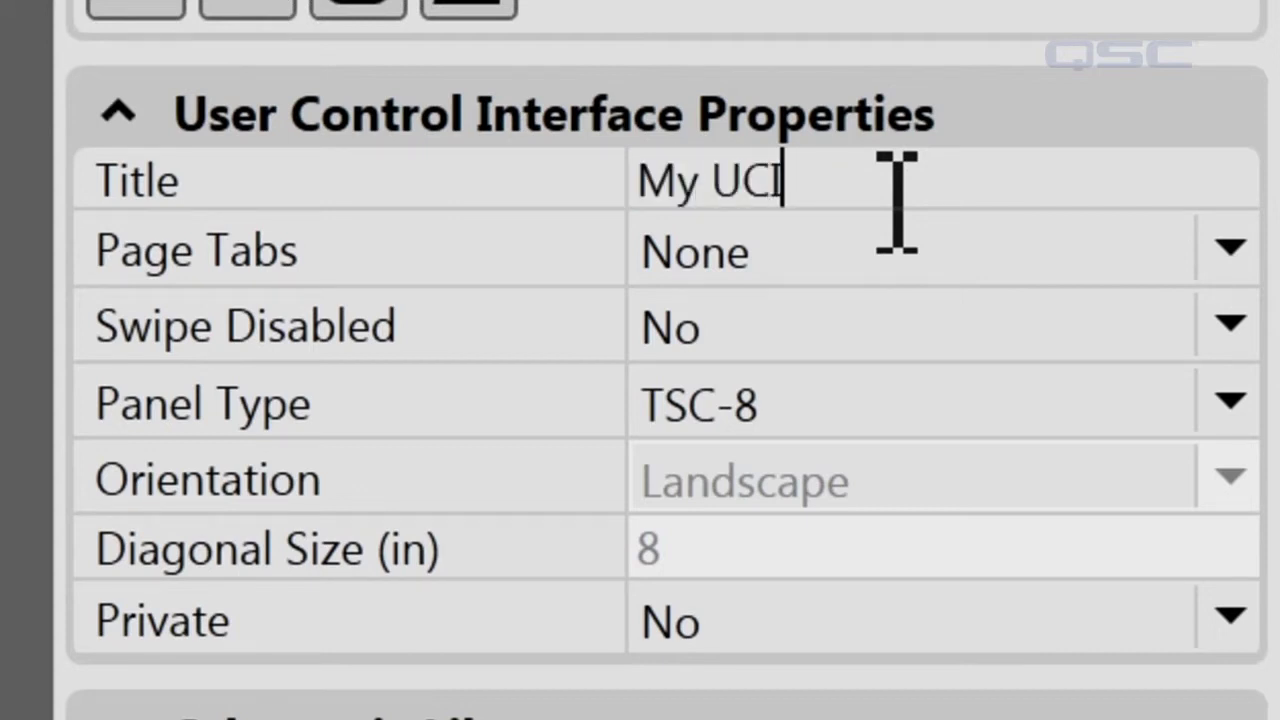
{"action": "left_click", "coordinate": [866, 318]}
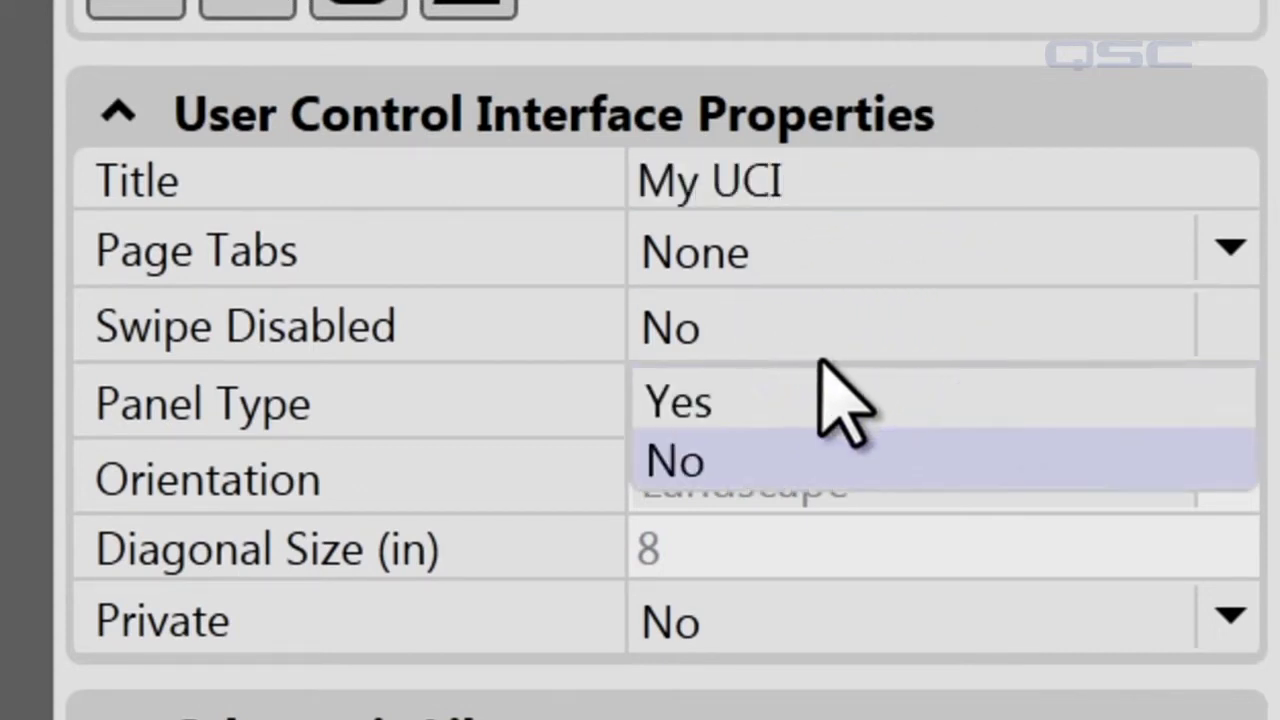
{"action": "left_click", "coordinate": [772, 401]}
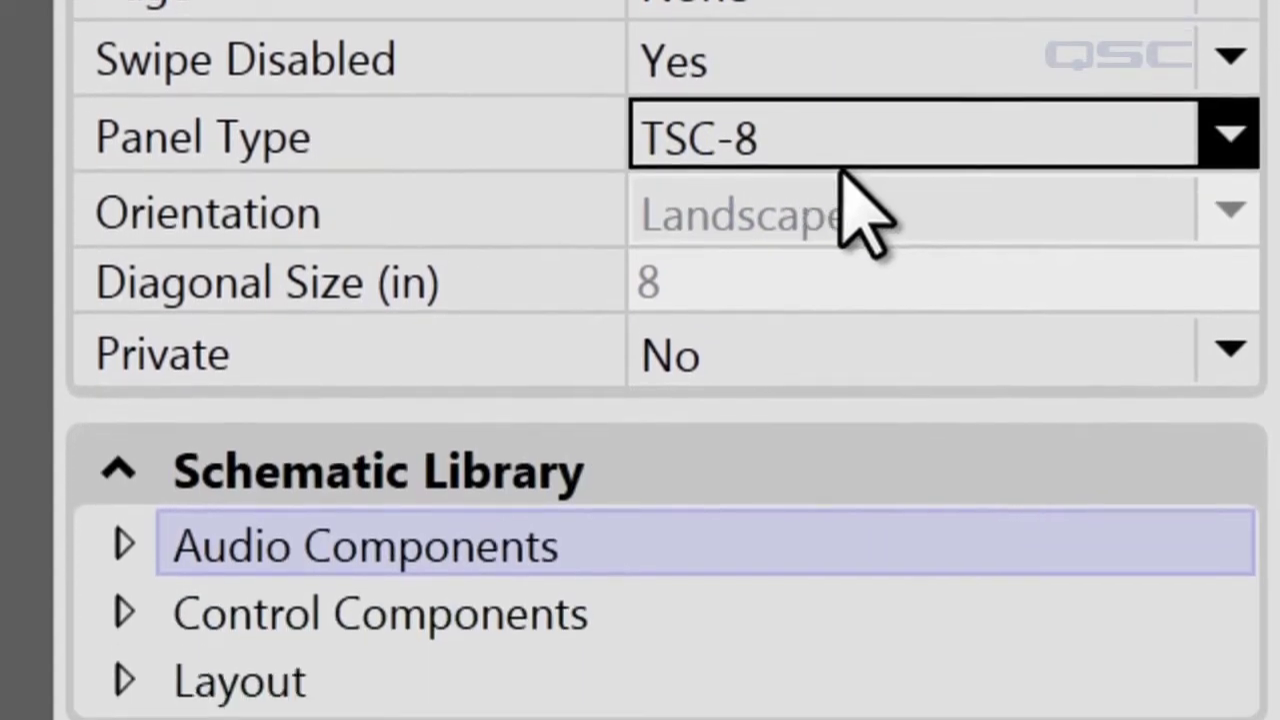
- Try the Generic 4:3, iPhone and TSC-3 panel types on the interface, and return it to TSC-8
{"action": "left_click", "coordinate": [846, 388]}
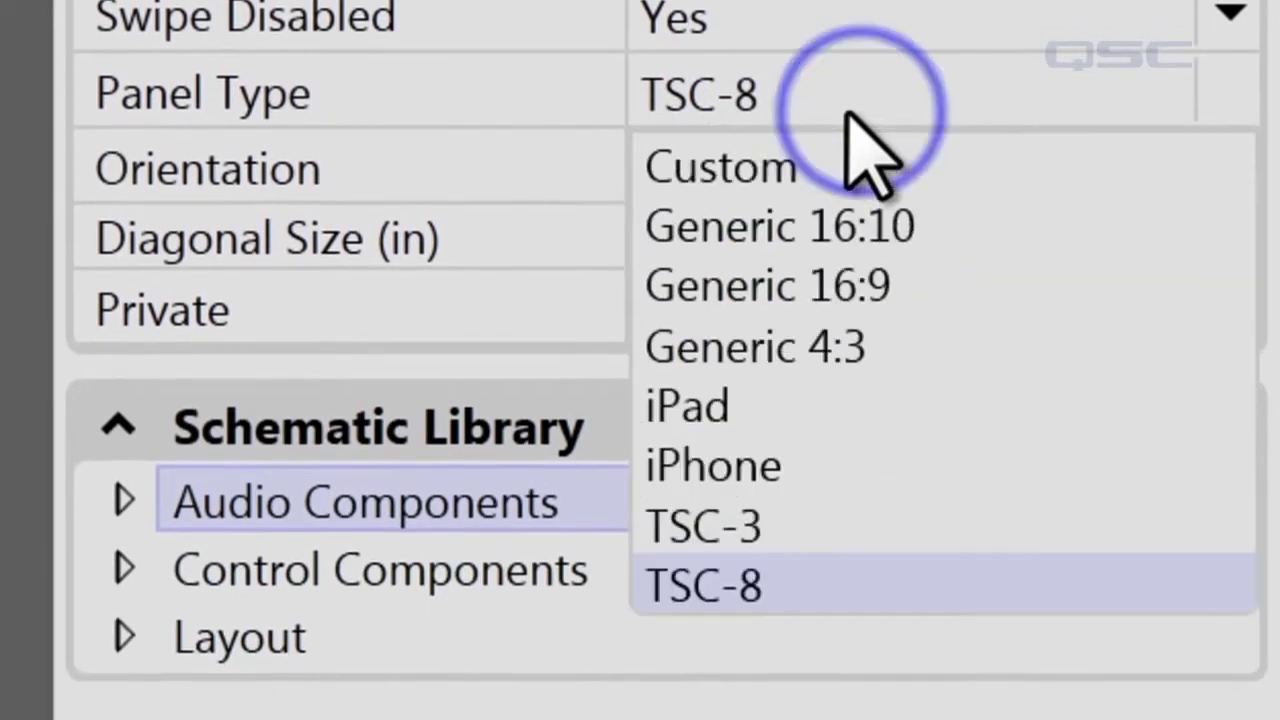
{"action": "left_click", "coordinate": [757, 348]}
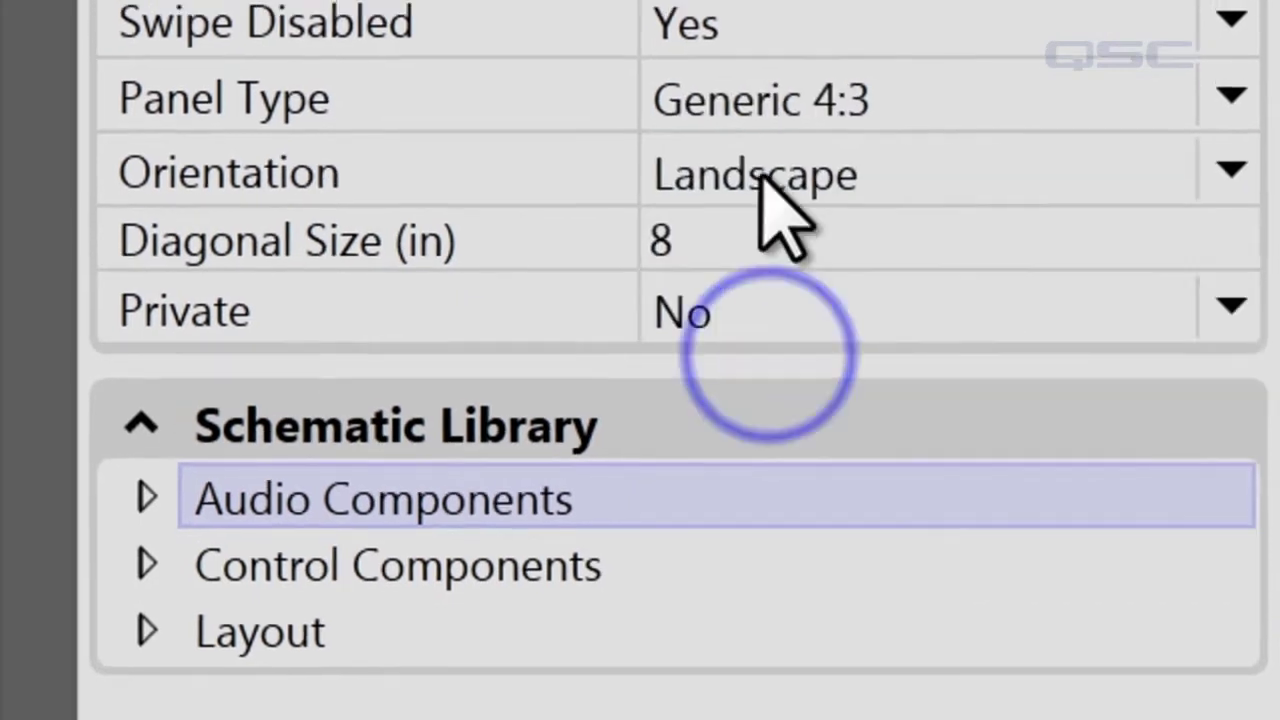
{"action": "left_click", "coordinate": [768, 102]}
{"action": "left_click", "coordinate": [764, 440]}
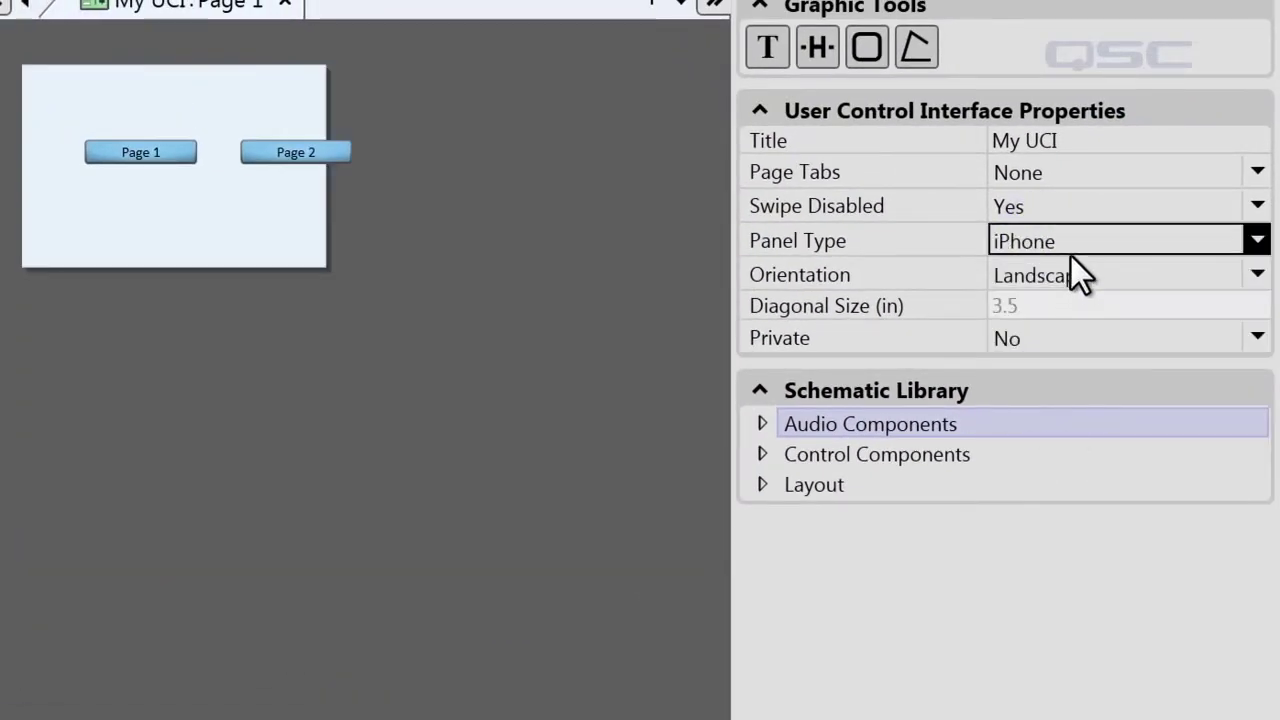
{"action": "left_click", "coordinate": [1065, 252]}
{"action": "left_click", "coordinate": [1039, 431]}
{"action": "left_click", "coordinate": [1079, 245]}
{"action": "left_click", "coordinate": [1050, 460]}
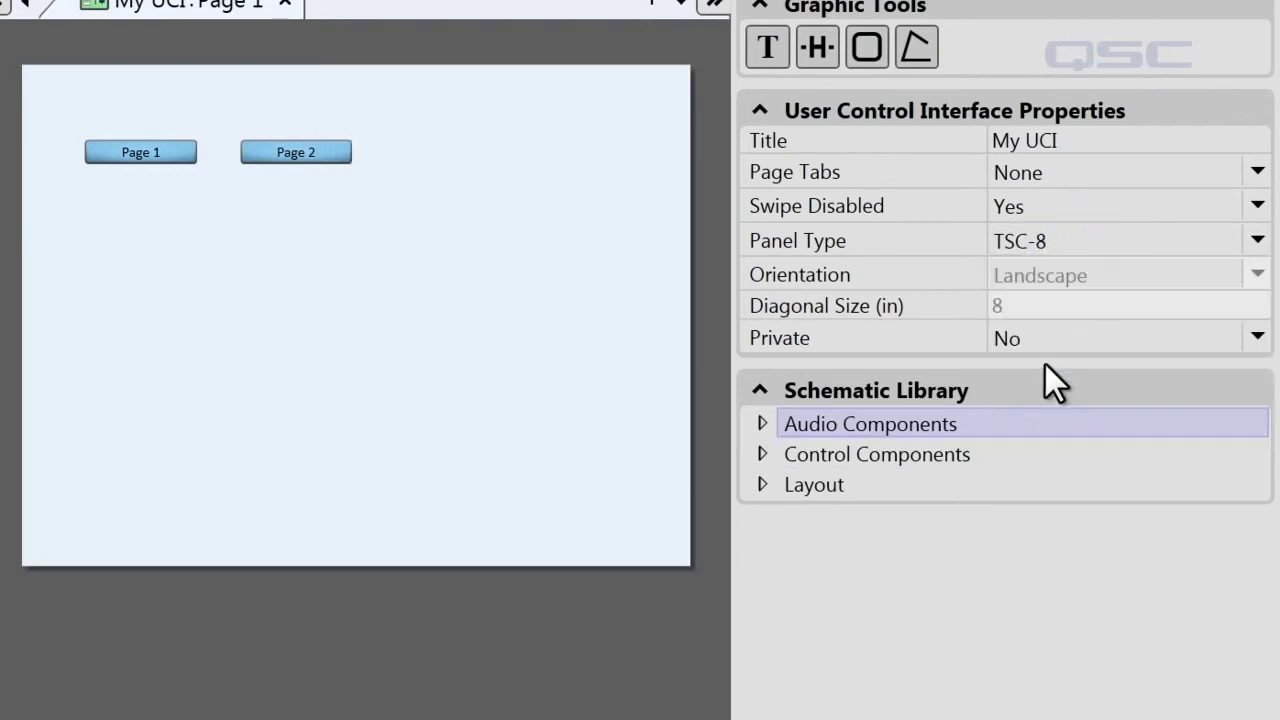
- Try the iPad, Generic 16:9 and iPhone panel types on the interface, and return it to TSC-8
{"action": "left_click", "coordinate": [1059, 241]}
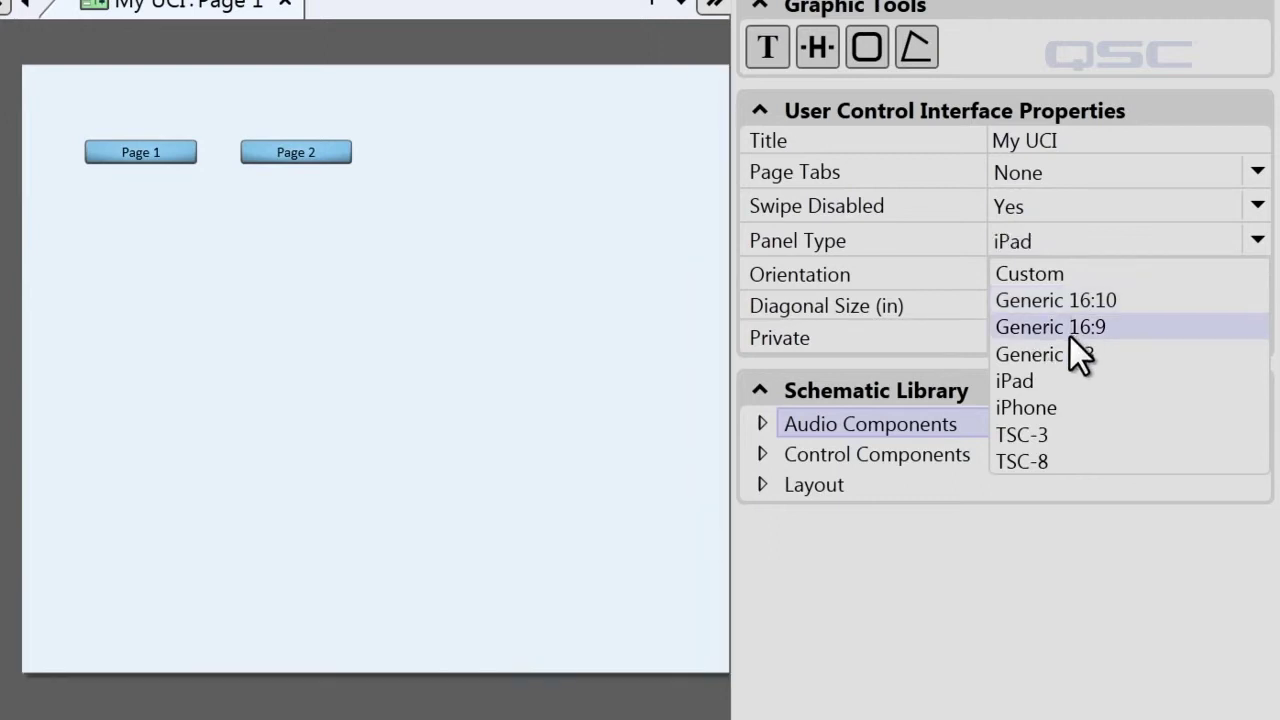
{"action": "left_click", "coordinate": [1060, 328]}
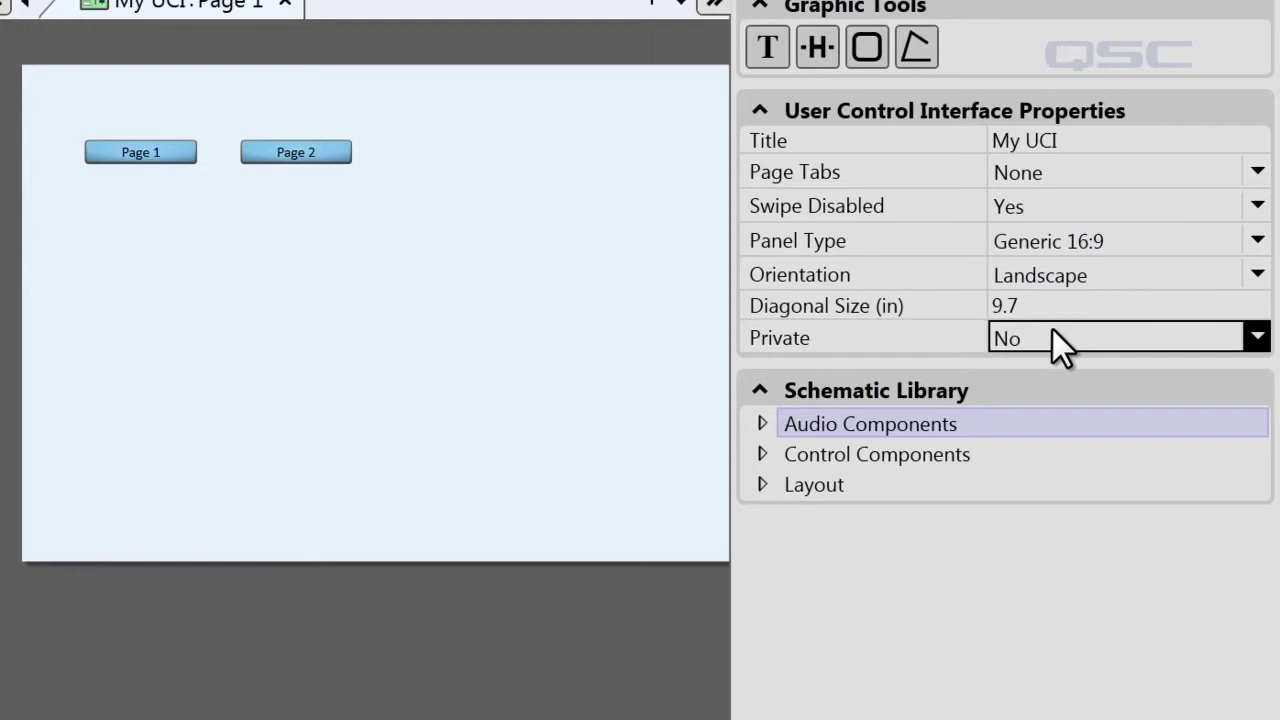
{"action": "left_click", "coordinate": [1063, 240]}
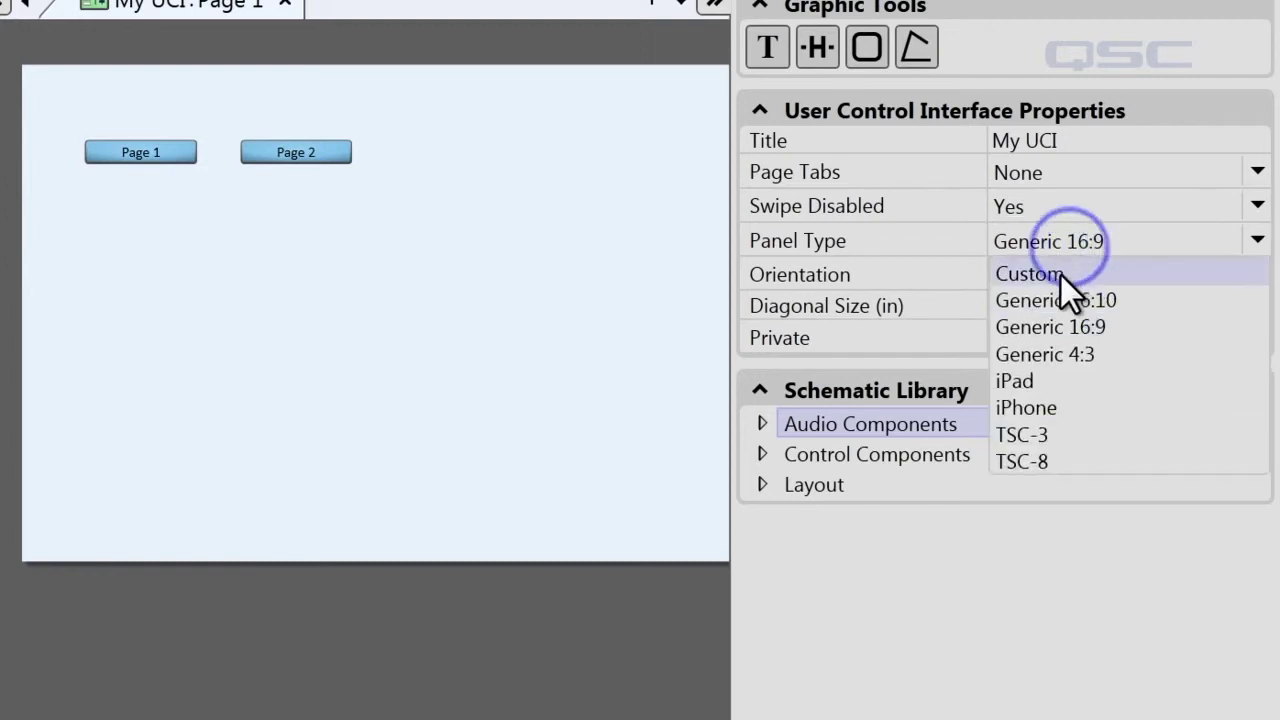
{"action": "left_click", "coordinate": [1039, 405]}
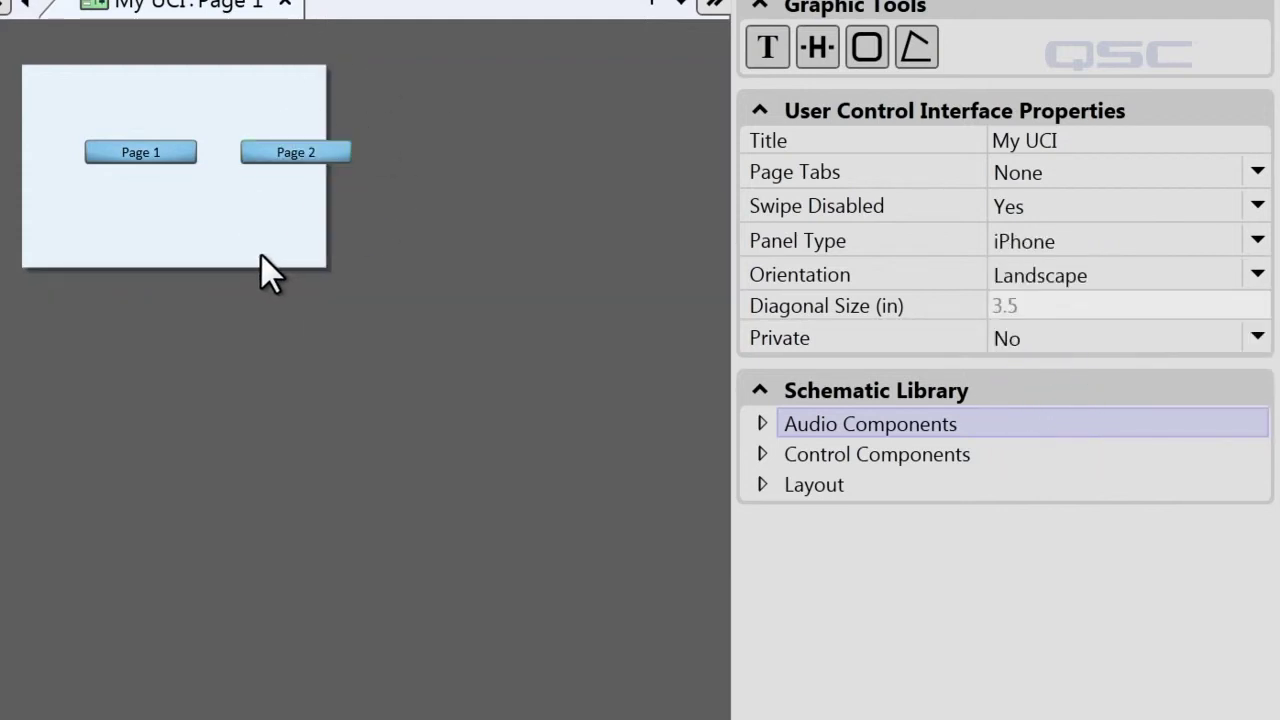
{"action": "left_click", "coordinate": [1042, 242]}
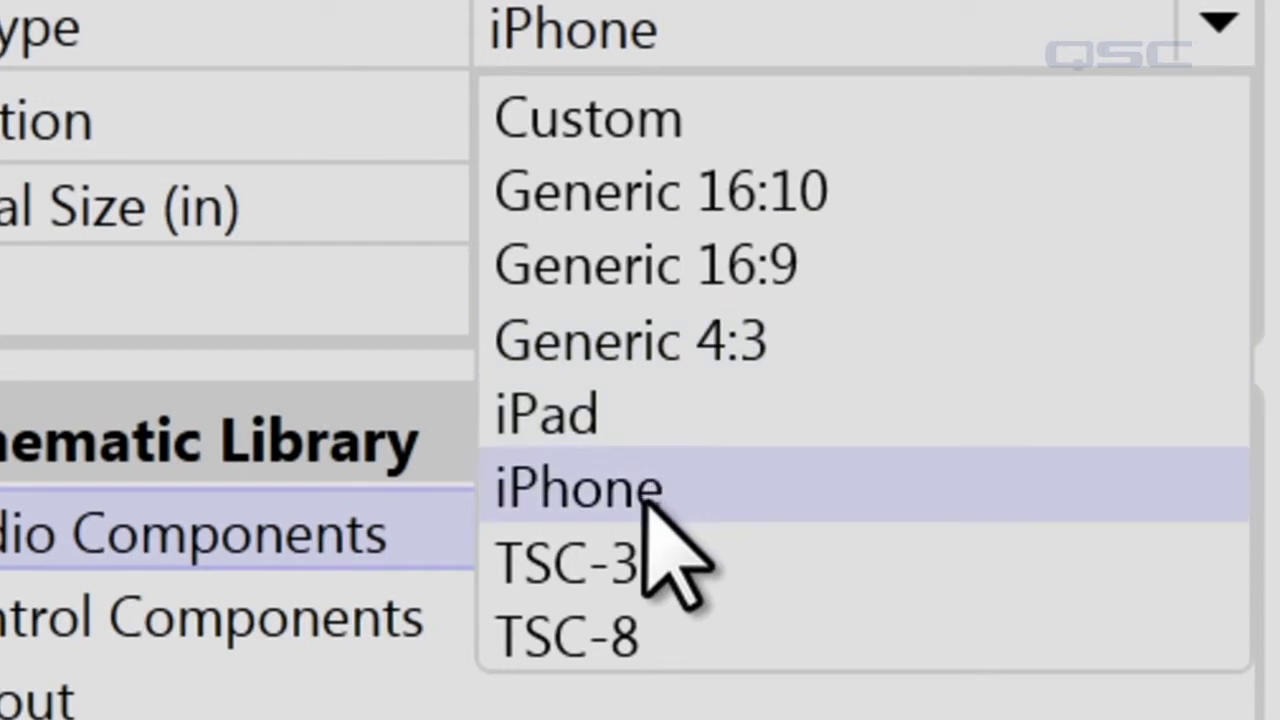
{"action": "left_click", "coordinate": [638, 634]}
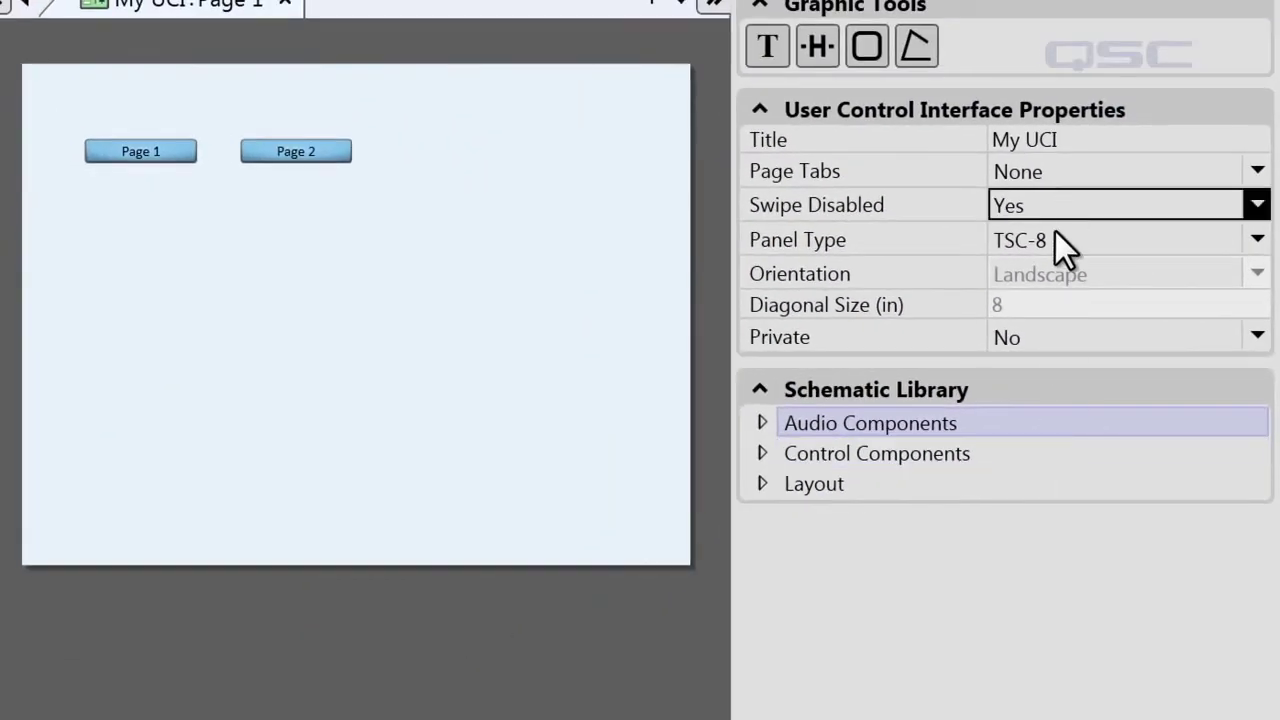
- Set the interface's panel type to Custom and review the choices for its orientation and Private settings
{"action": "left_click", "coordinate": [1056, 238]}
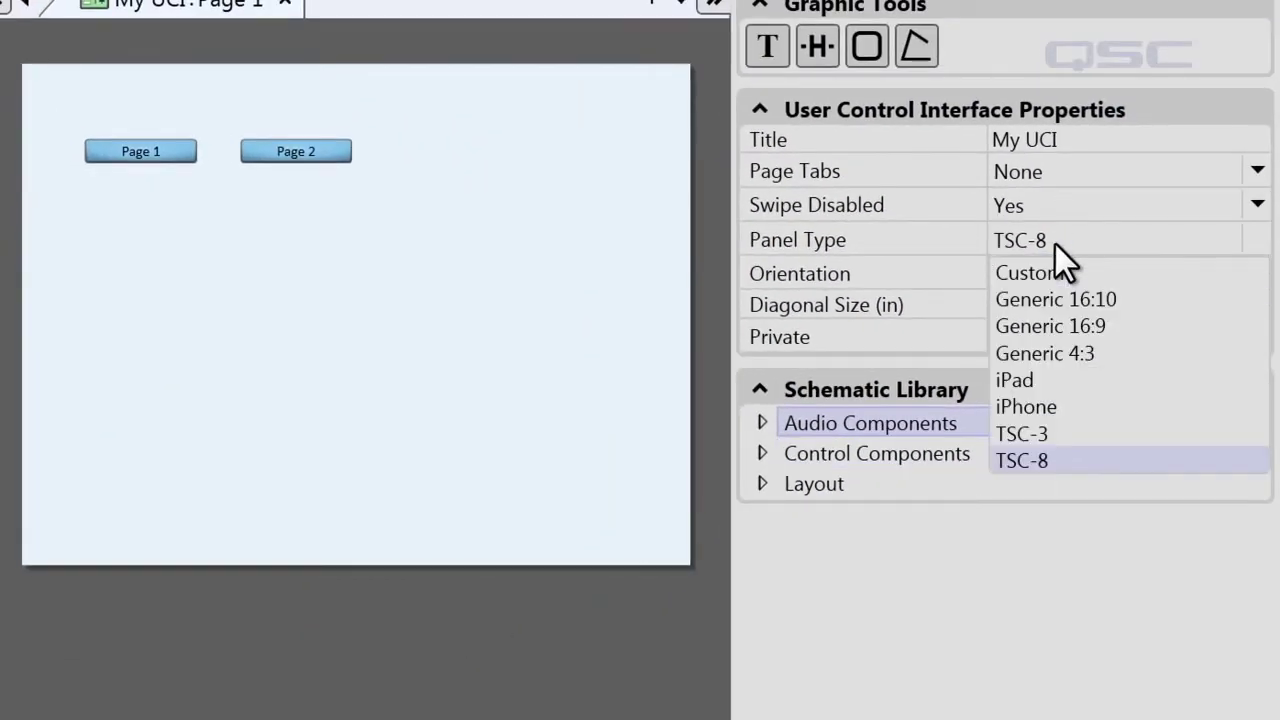
{"action": "left_click", "coordinate": [1041, 274]}
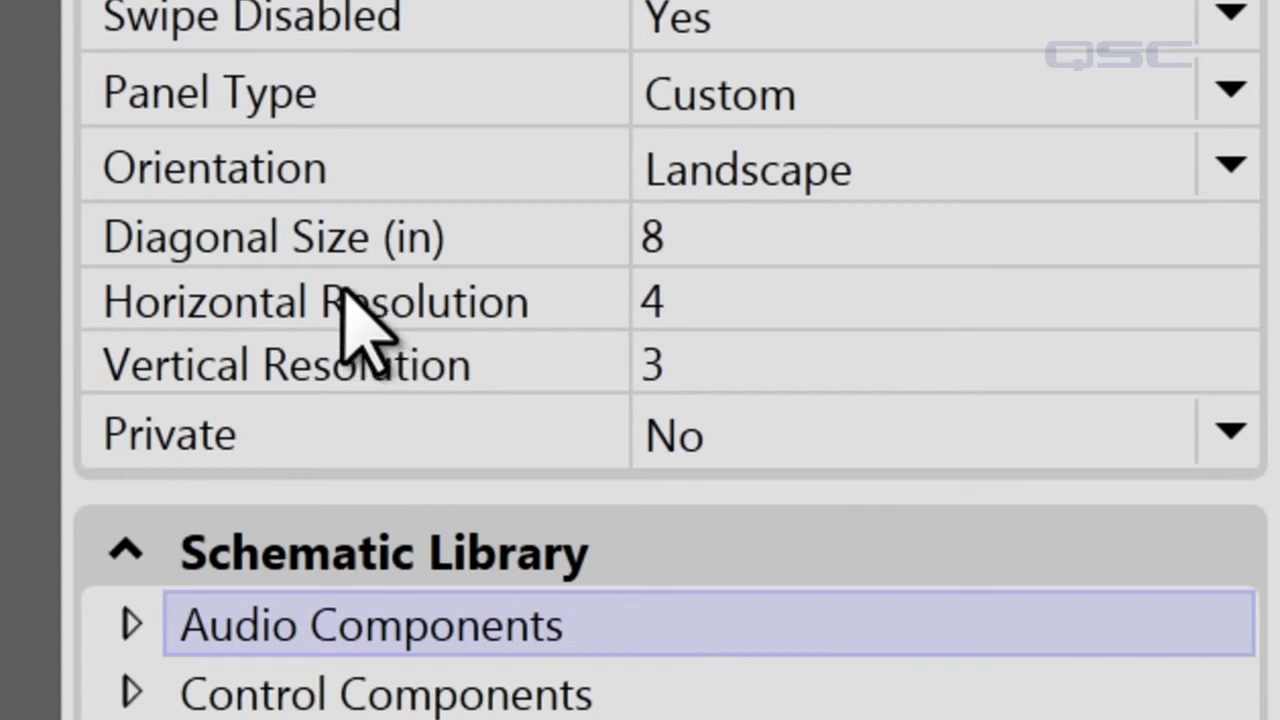
{"action": "left_click", "coordinate": [791, 163]}
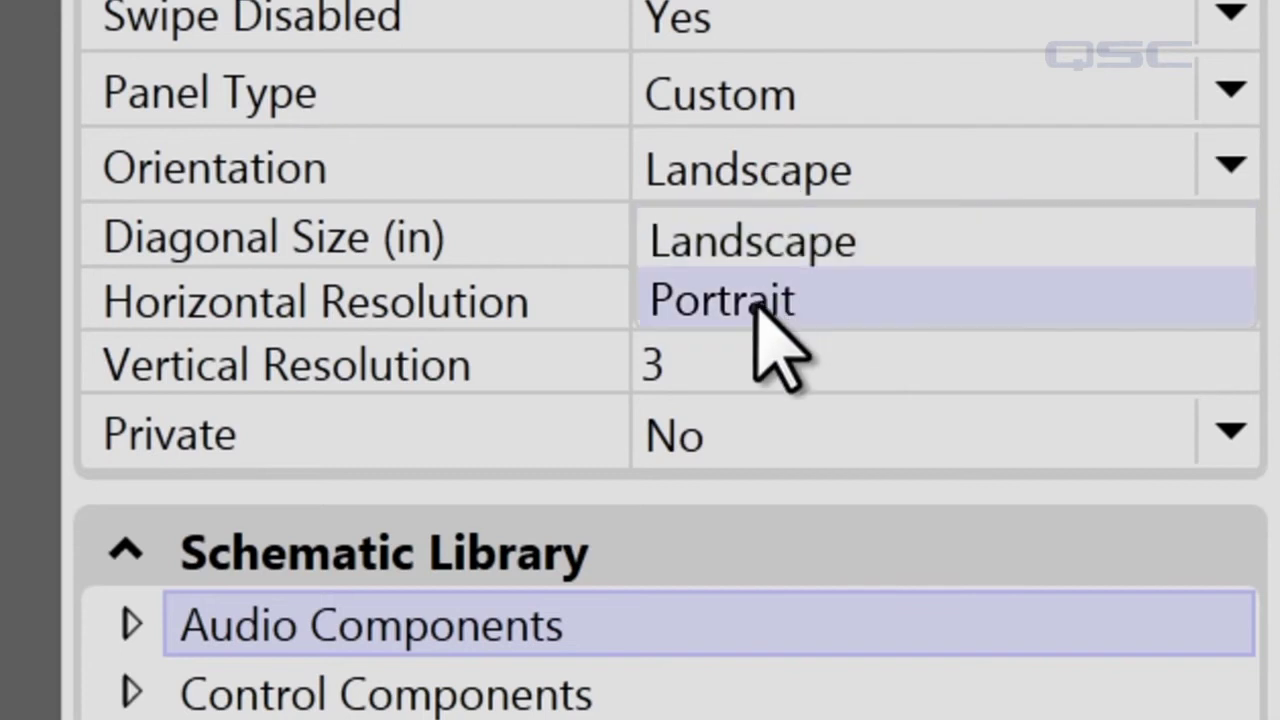
{"action": "left_click", "coordinate": [735, 416]}
{"action": "left_click", "coordinate": [741, 412]}
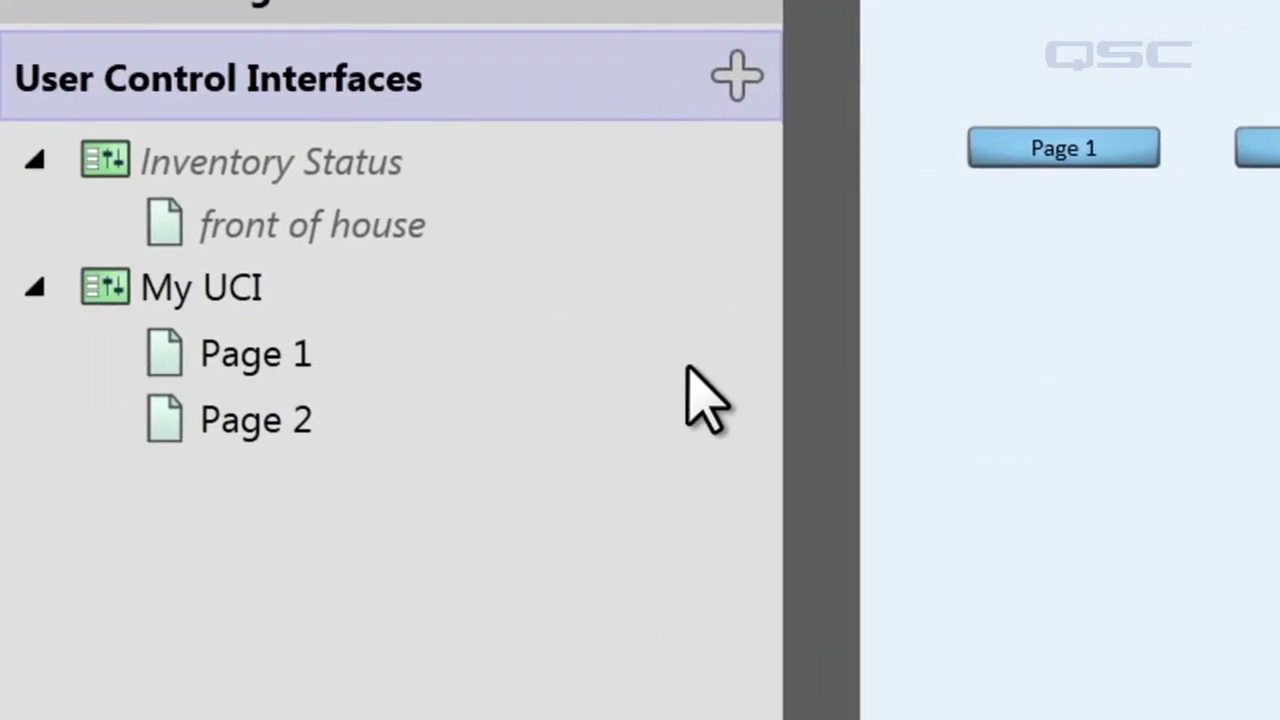
- Retitle Page 1 of My UCI as "Audio Control" and set the page's fill to black
{"action": "left_click", "coordinate": [310, 362]}
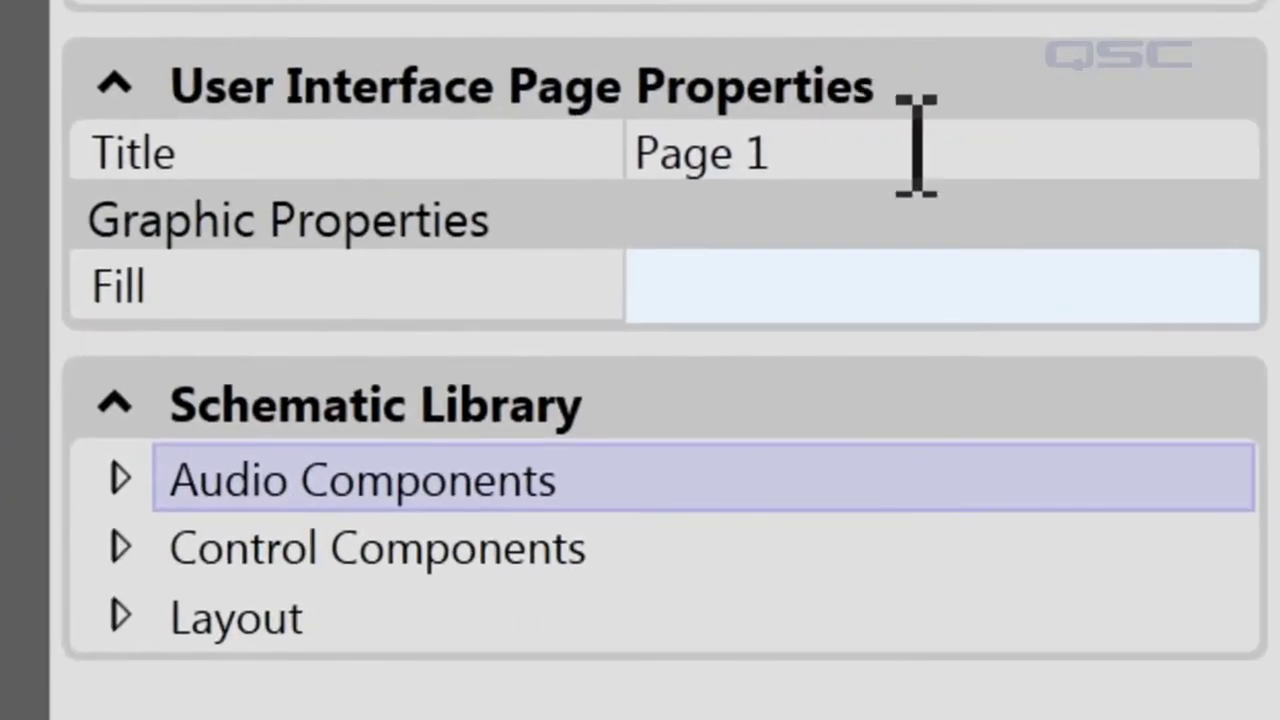
{"action": "left_click", "coordinate": [900, 147]}
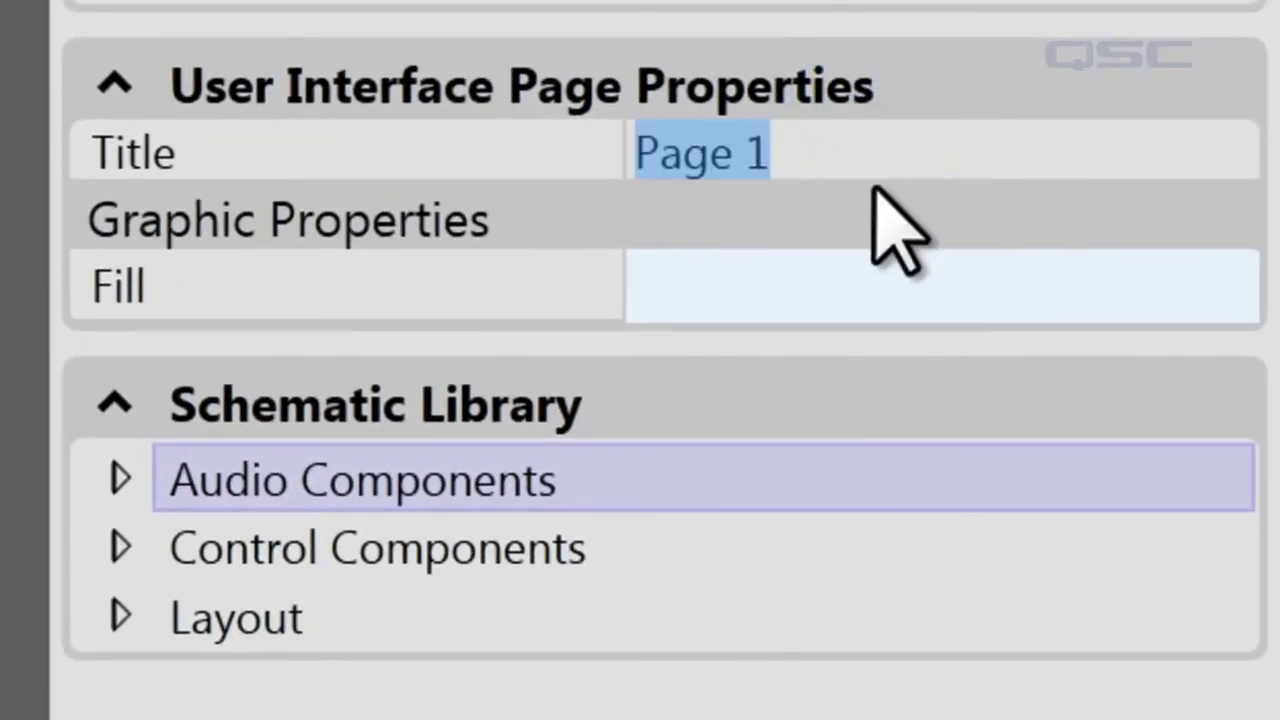
{"action": "type", "text": "Audio Control"}
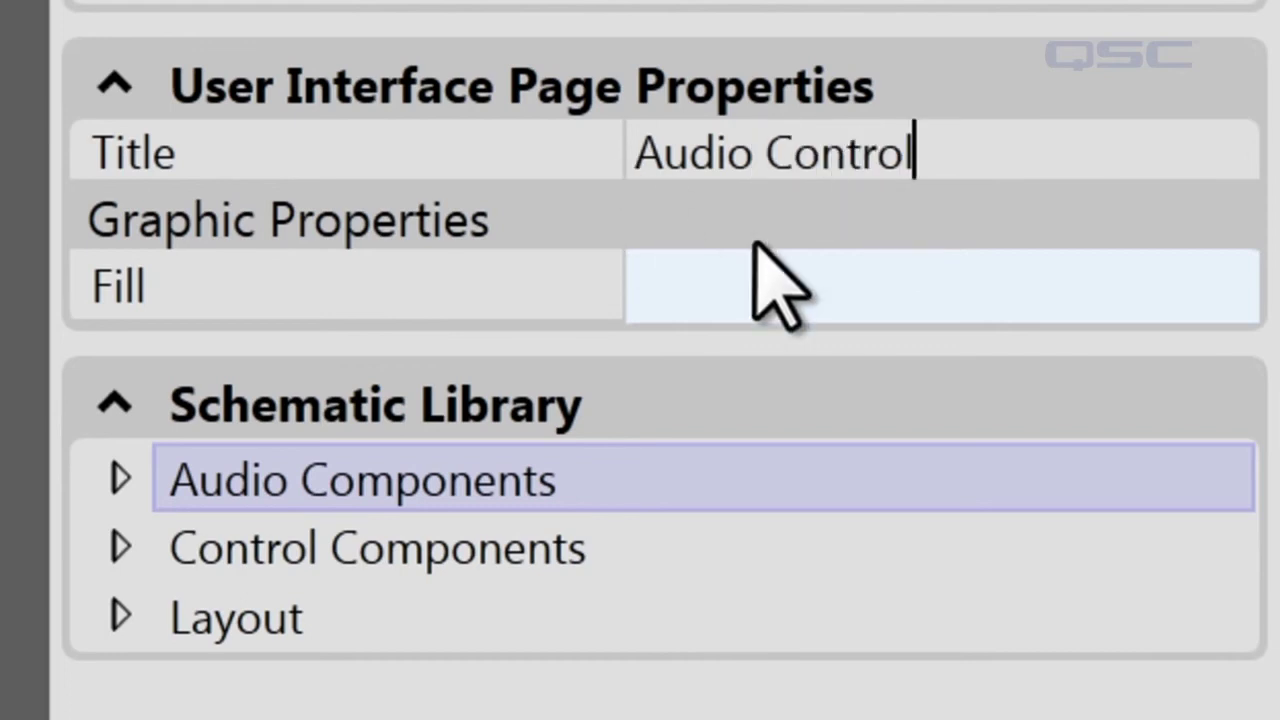
{"action": "left_click", "coordinate": [845, 286]}
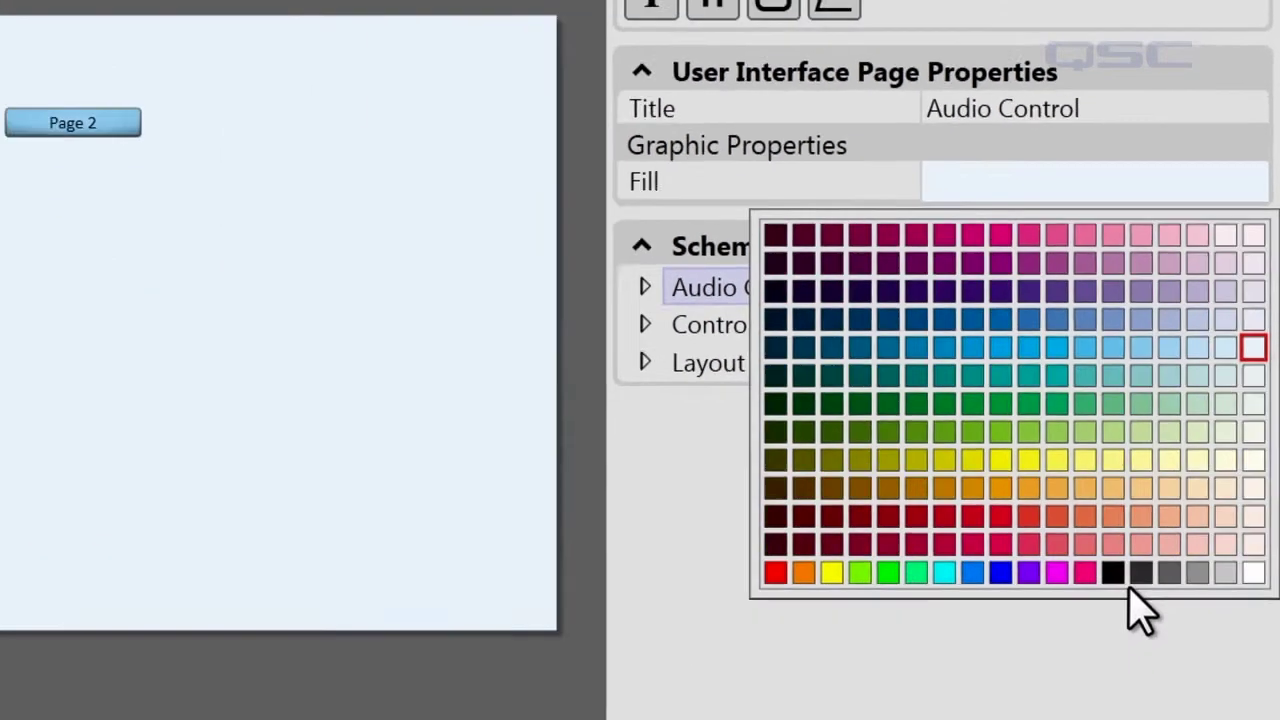
{"action": "left_click", "coordinate": [1117, 576]}
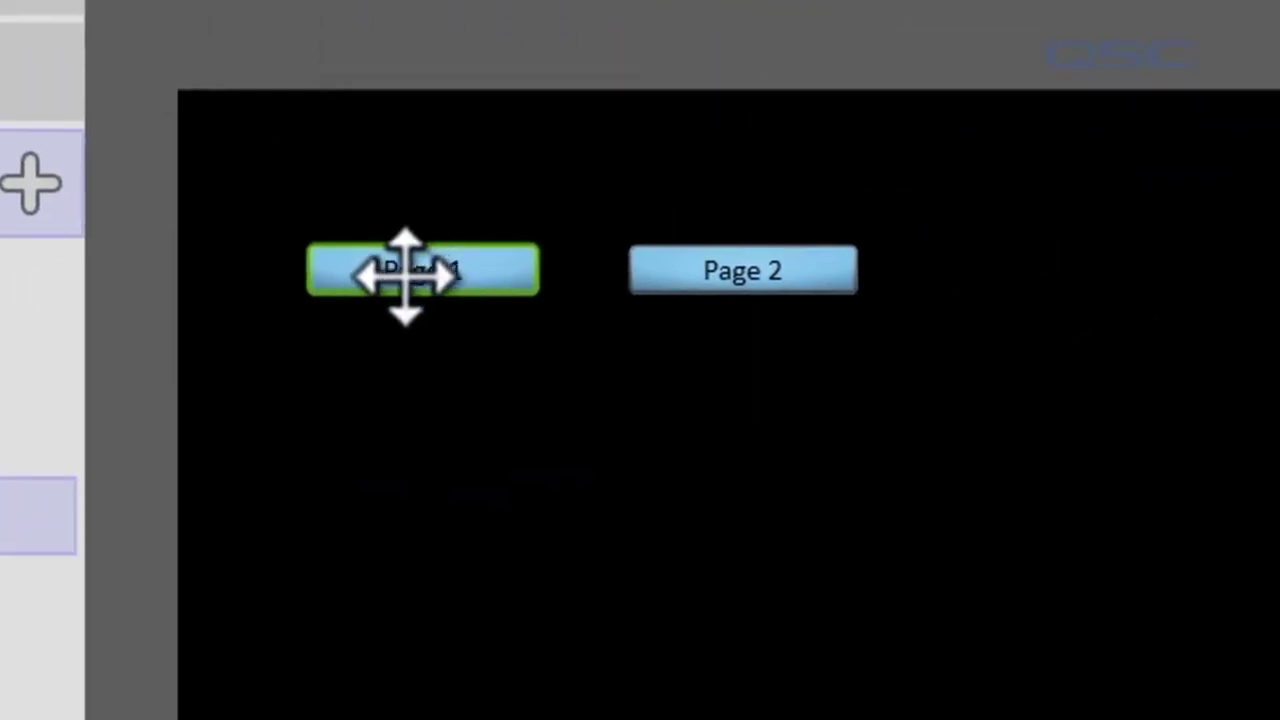
- Open the label of the Page 1 navigation button for editing
{"action": "left_click", "coordinate": [1231, 166]}
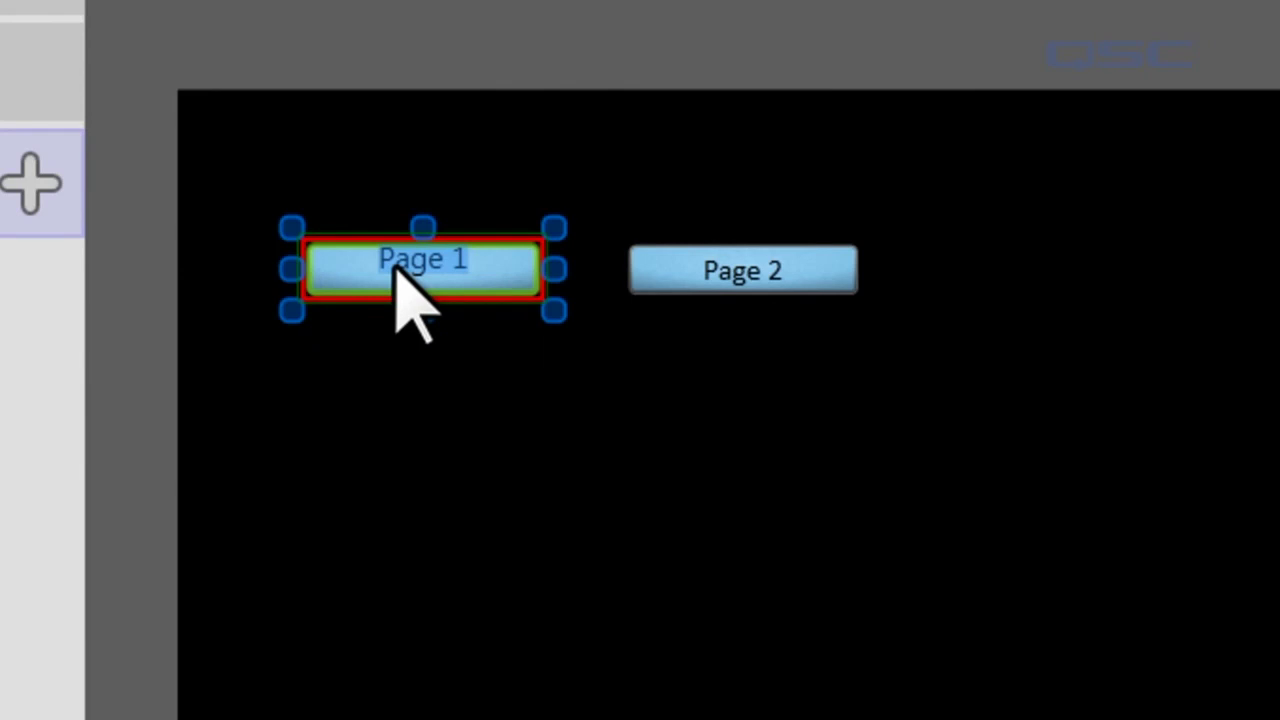